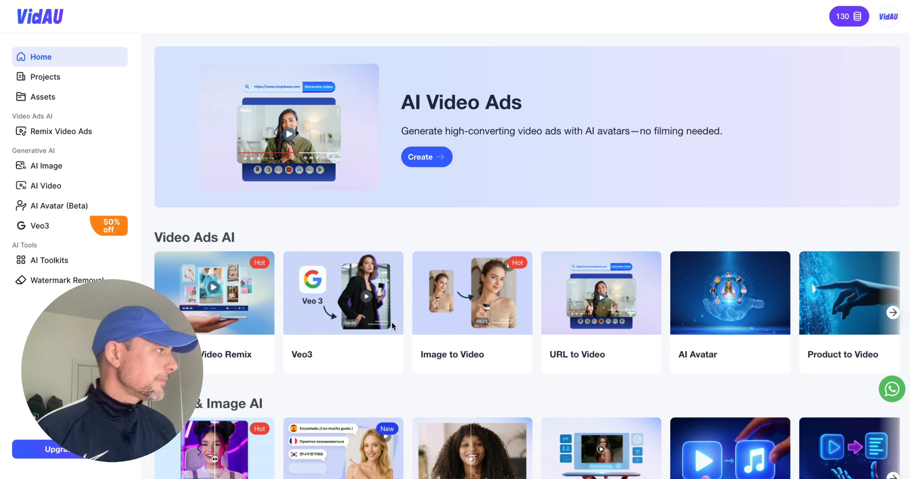
Look through the Video Ads AI, Video & Image AI and AI UGC Creators sections of the home page.
scroll(544, 295, "down", 2)
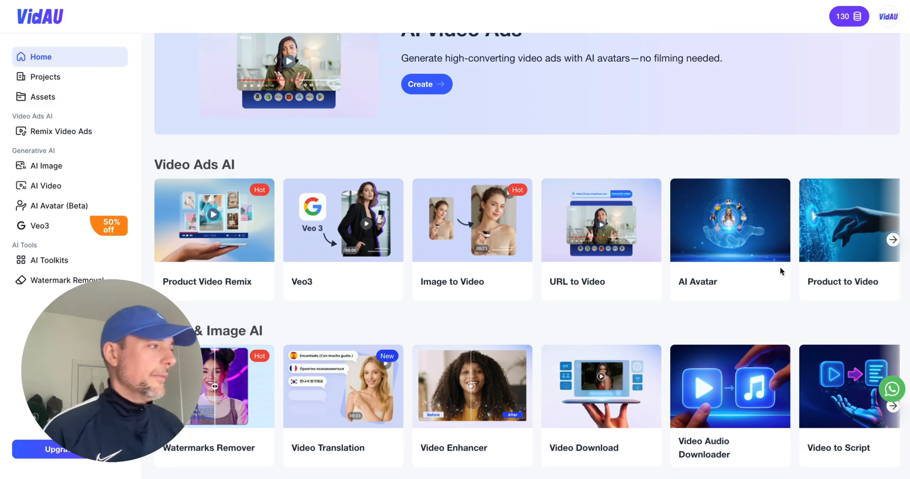
scroll(635, 281, "down", 3)
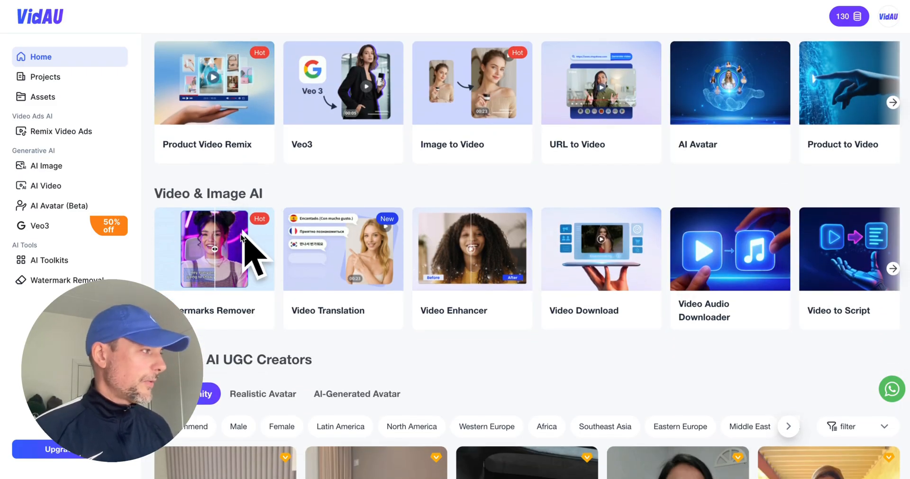
scroll(255, 246, "down", 2)
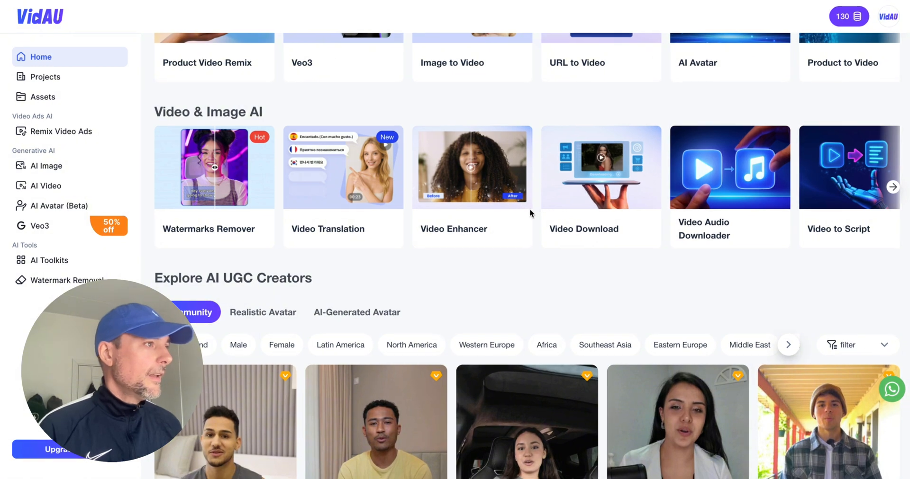
scroll(529, 210, "up", 2)
scroll(529, 209, "up", 5)
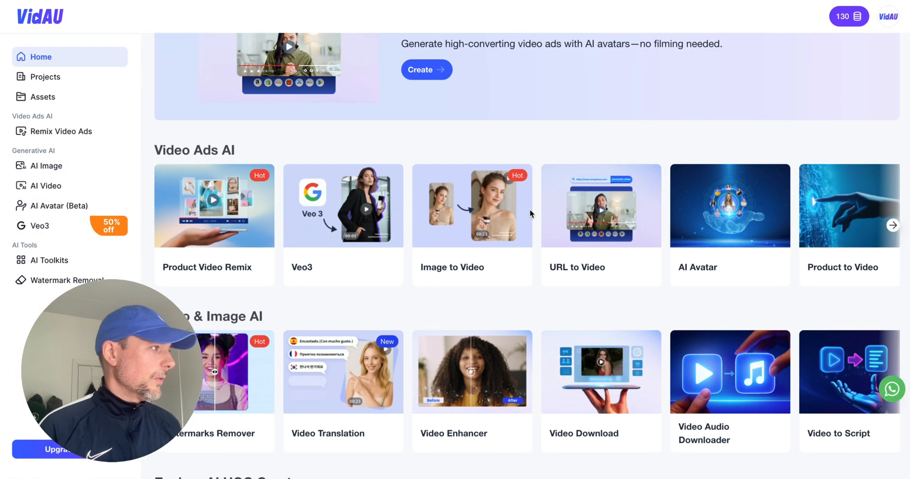
scroll(530, 208, "down", 1)
scroll(590, 398, "up", 4)
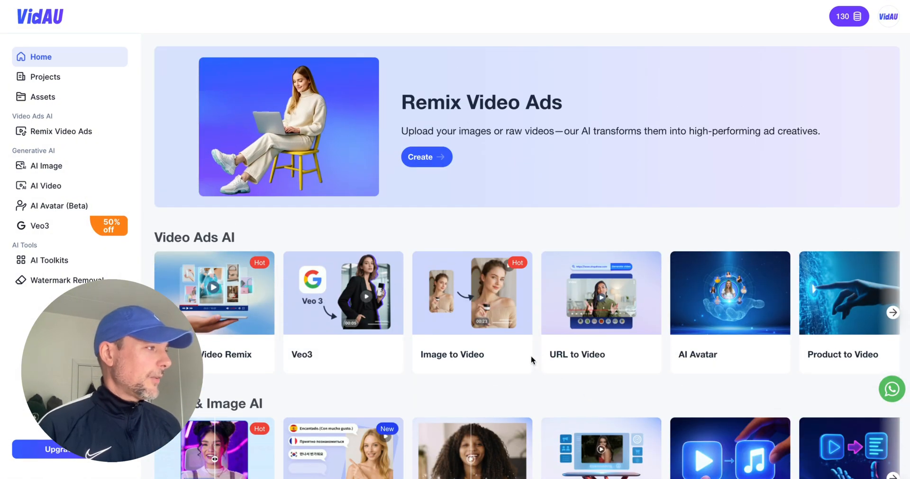
Open the Image to Video tool and play the generated clip of the old man with the knee massager.
left_click(493, 284)
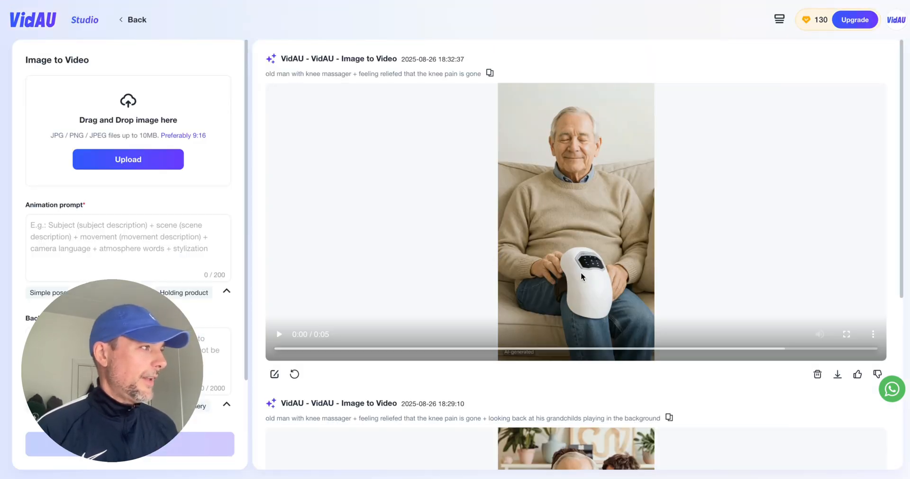
scroll(589, 265, "down", 1)
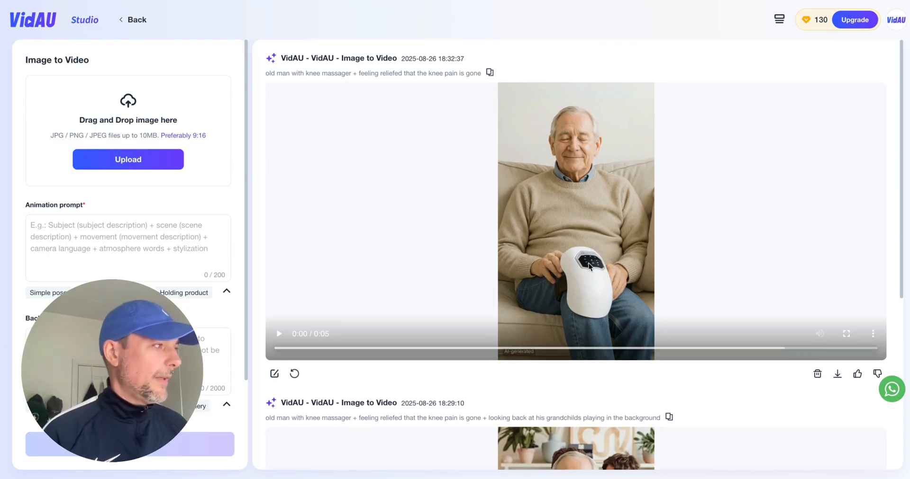
left_click(278, 332)
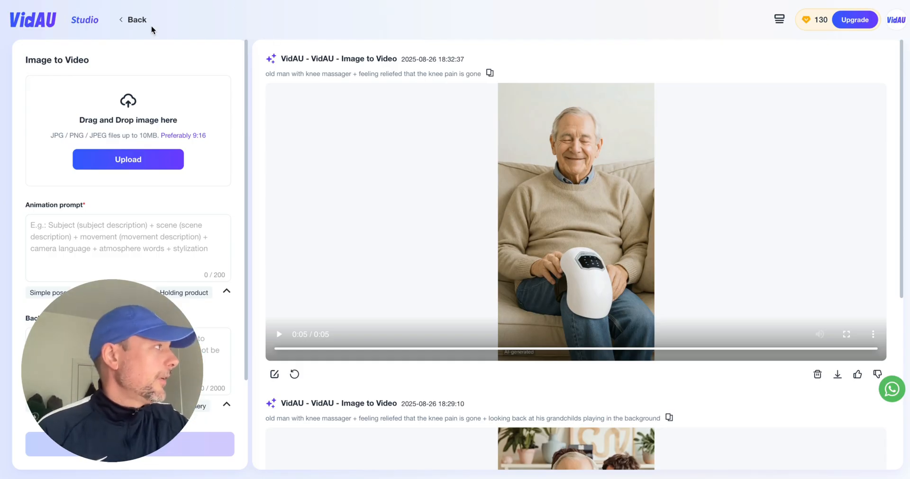
Return to the home page and open the Product Video Remix tool.
left_click(138, 20)
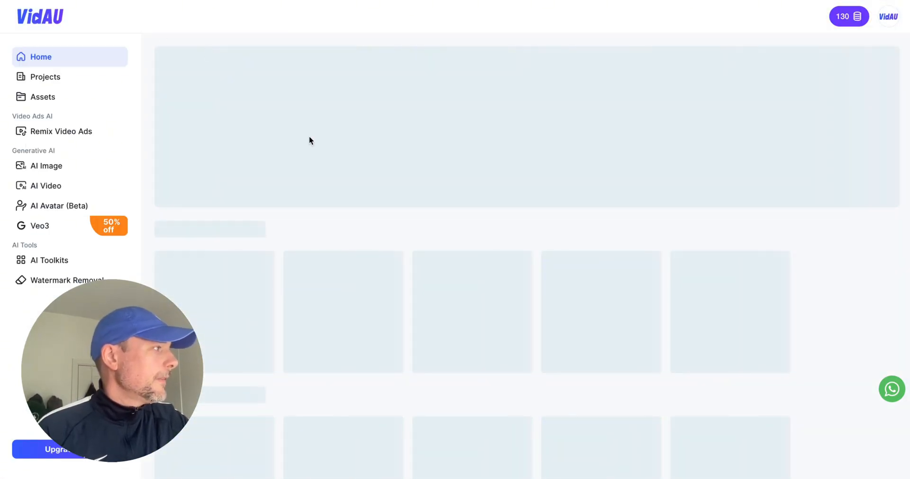
scroll(477, 209, "down", 2)
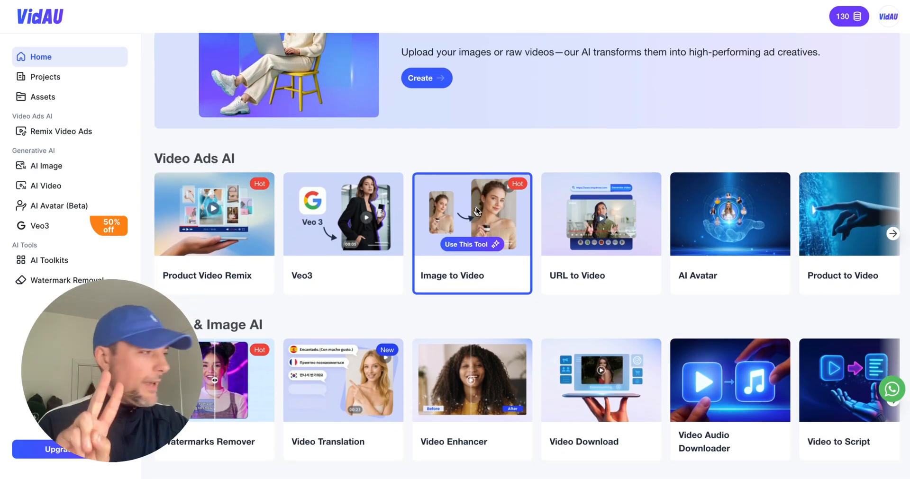
left_click(249, 231)
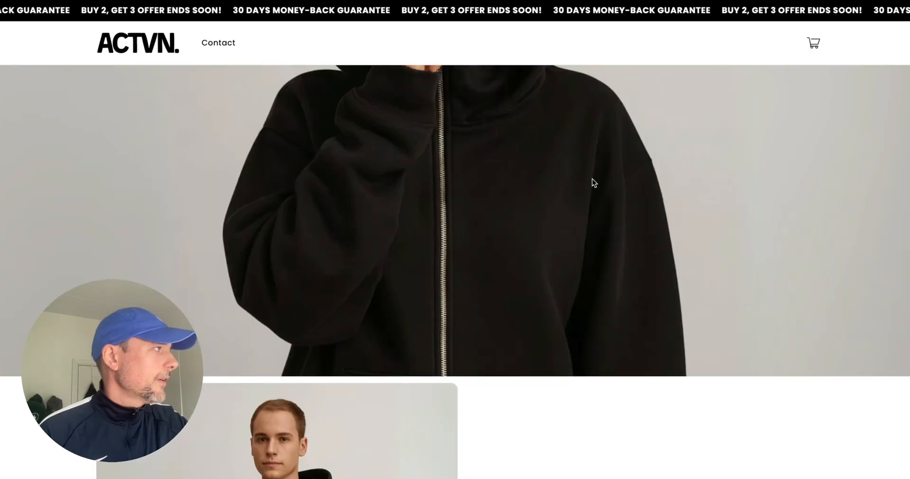
Switch to the ACTVN store and examine the Masked Hoodie product page, including its offers, images and selling copy.
scroll(592, 179, "down", 3)
scroll(544, 192, "down", 3)
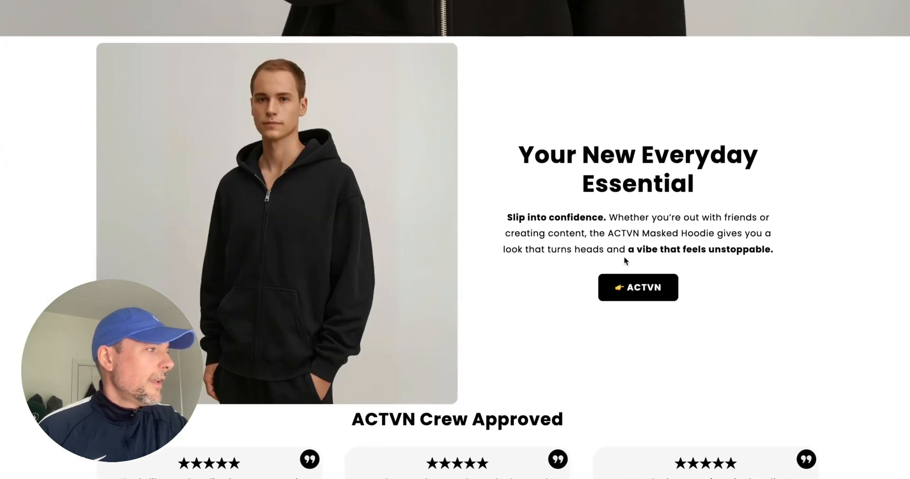
left_click(636, 292)
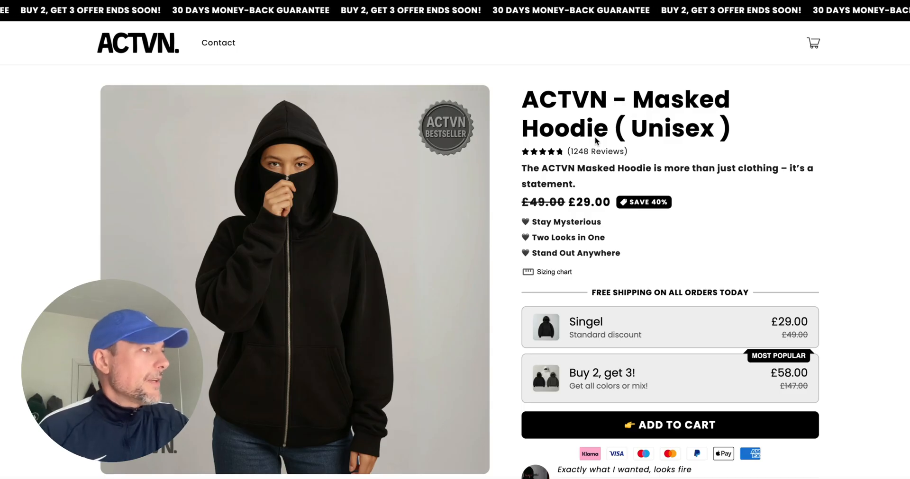
scroll(606, 161, "down", 2)
scroll(605, 162, "down", 6)
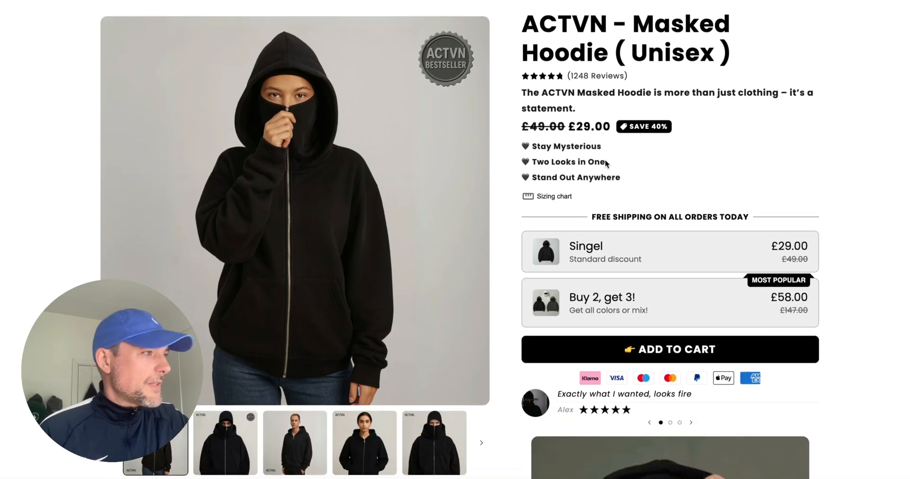
scroll(604, 163, "down", 15)
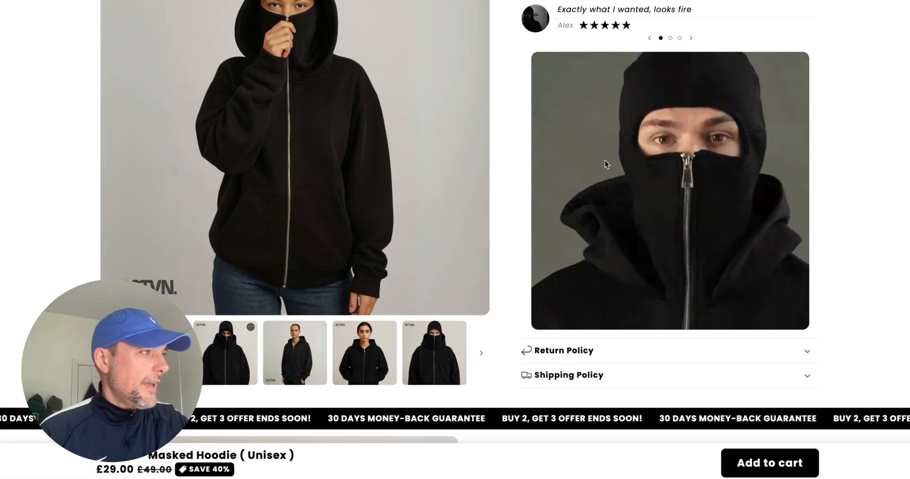
scroll(605, 164, "down", 20)
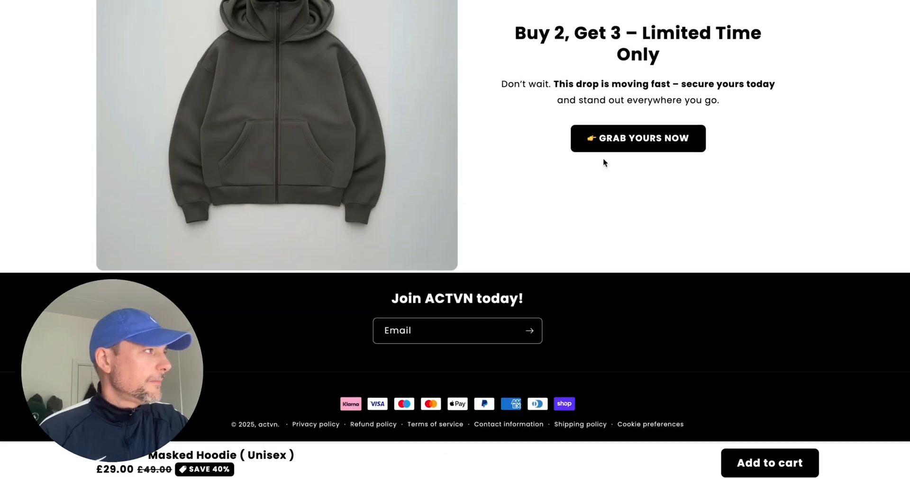
scroll(603, 158, "up", 20)
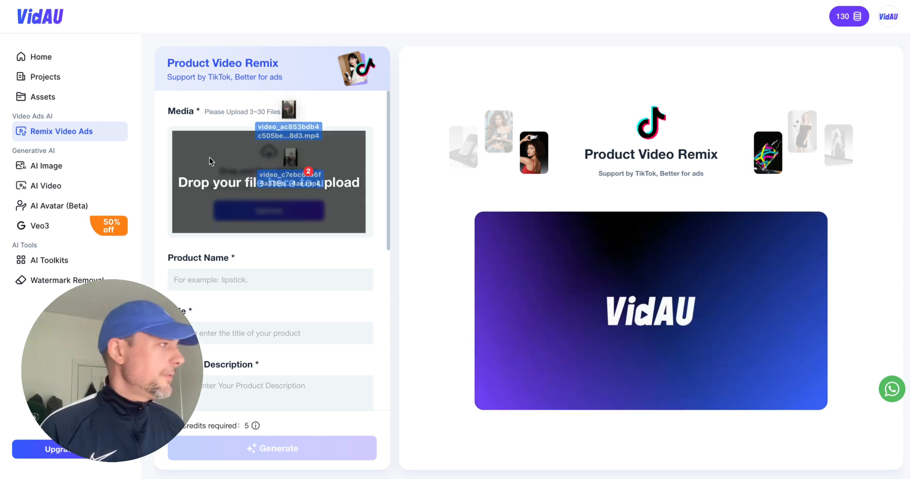
Add the two hoodie video clips as media in Product Video Remix and enter "ACTVN Masked Hoodie" as the product name.
left_click_drag(299, 162, 303, 212)
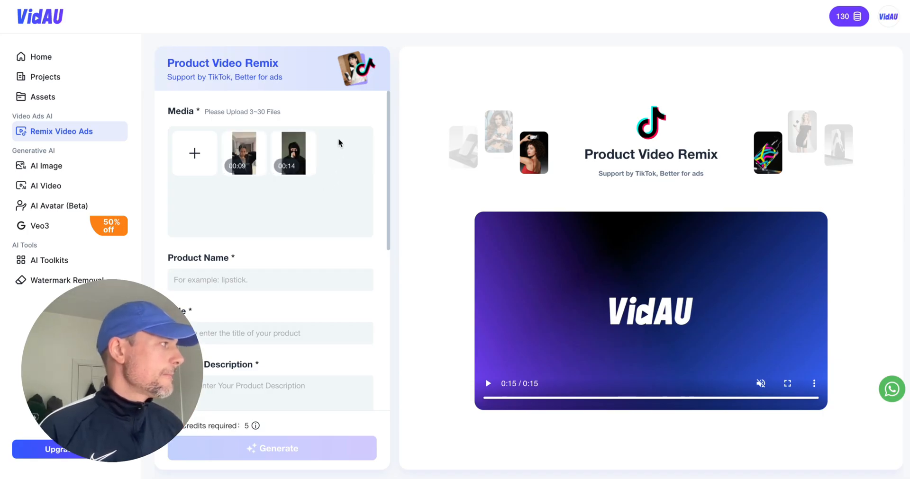
left_click(265, 282)
type("ACTV")
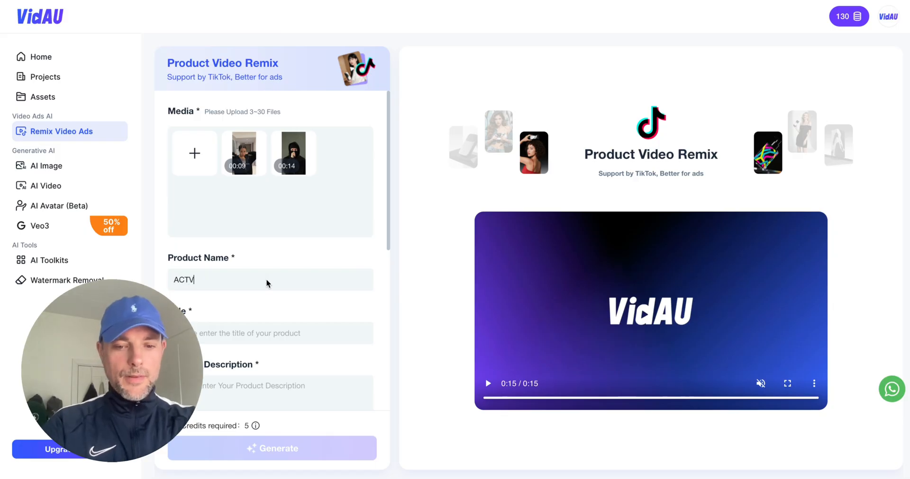
type("N Mas")
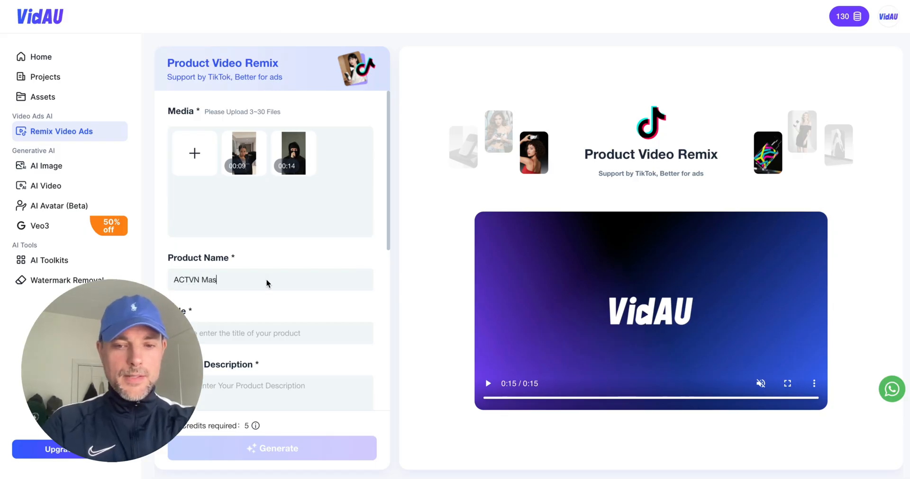
type("ked Hoodie")
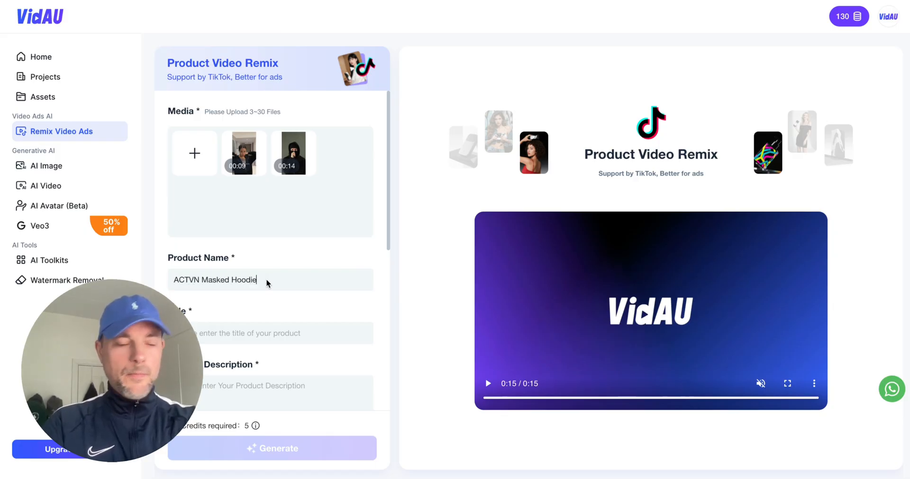
Enter "ACTVN Hoodie is more then a hoodie it is a statement" as the product title.
scroll(369, 188, "down", 5)
scroll(368, 184, "down", 1)
scroll(369, 163, "up", 2)
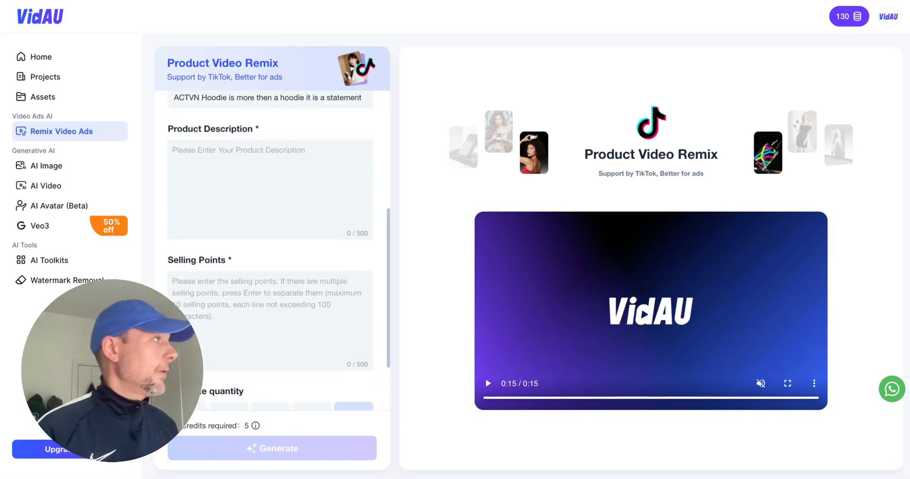
Switch to ChatGPT, copy the ACTVN Masked Hoodie voiceover script, and paste it as the product description in VidAU.
left_click(450, 1)
scroll(418, 143, "up", 1)
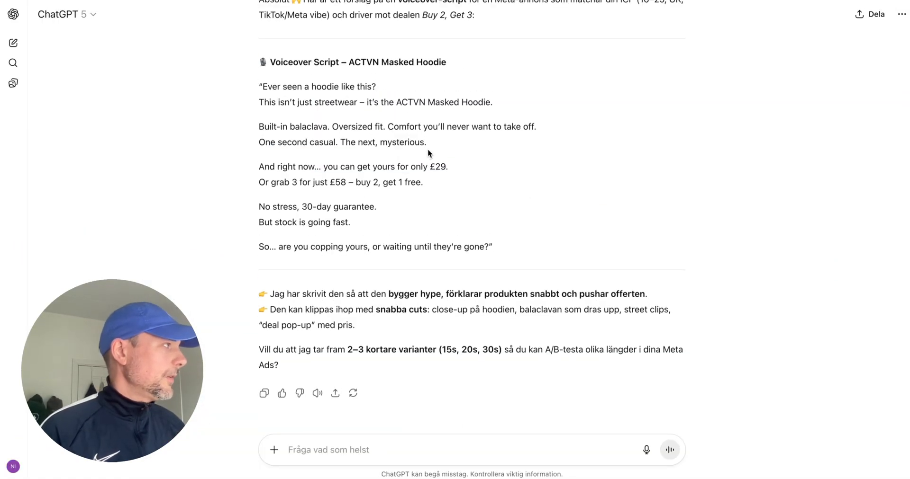
left_click_drag(496, 248, 252, 90)
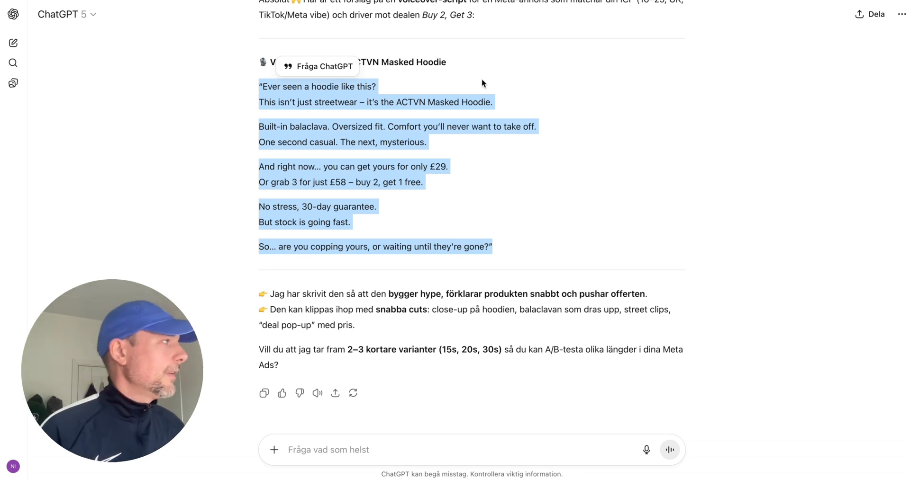
left_click(498, 87)
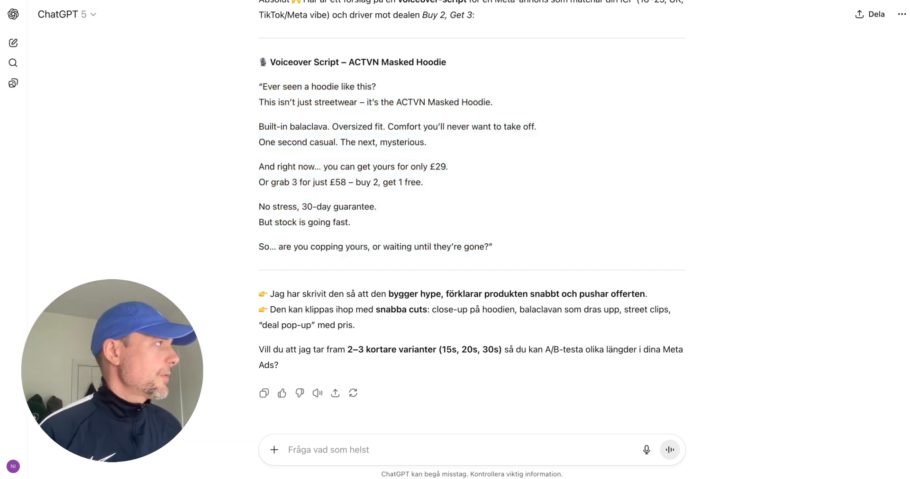
key("ctrl+Tab")
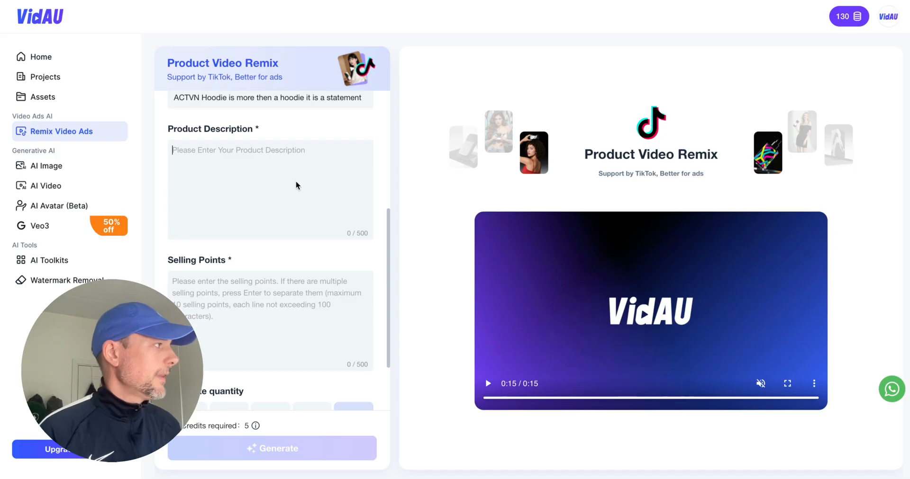
key("ctrl+v")
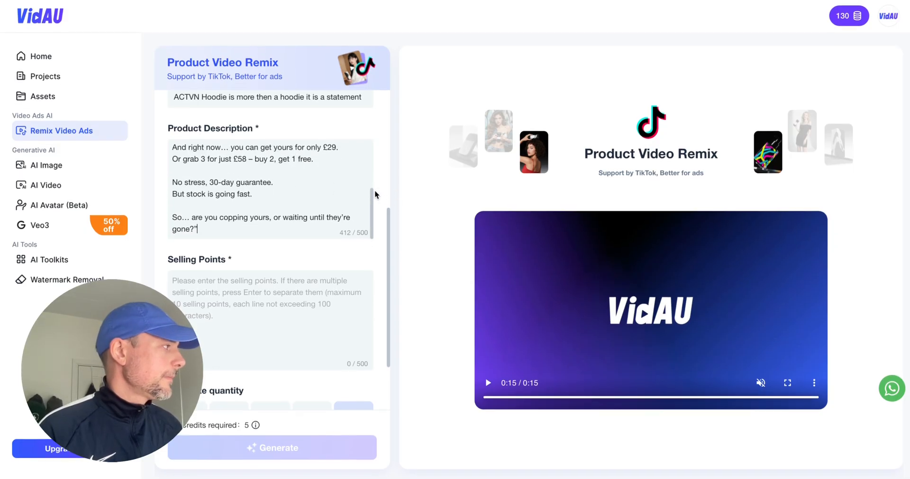
Copy the £29 and "buy 2, get 1 free" offer lines from the product description into the selling points.
scroll(374, 190, "down", 3)
scroll(291, 215, "up", 1)
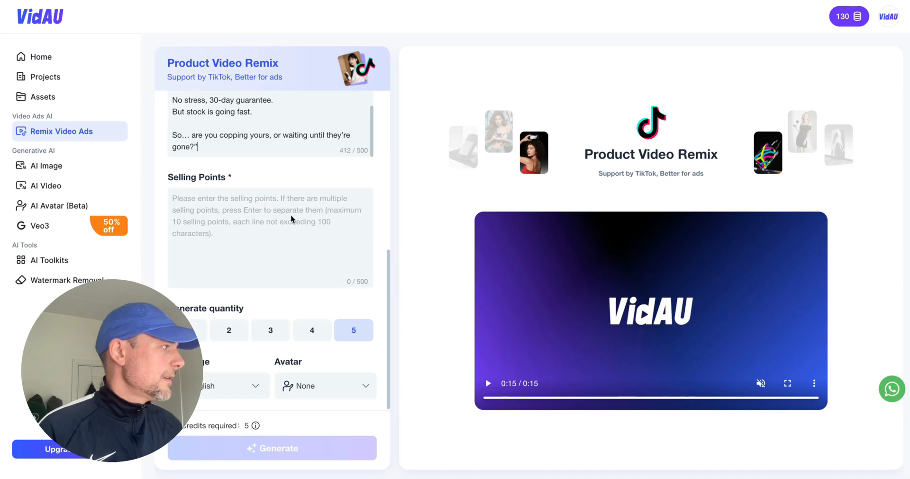
left_click(282, 226)
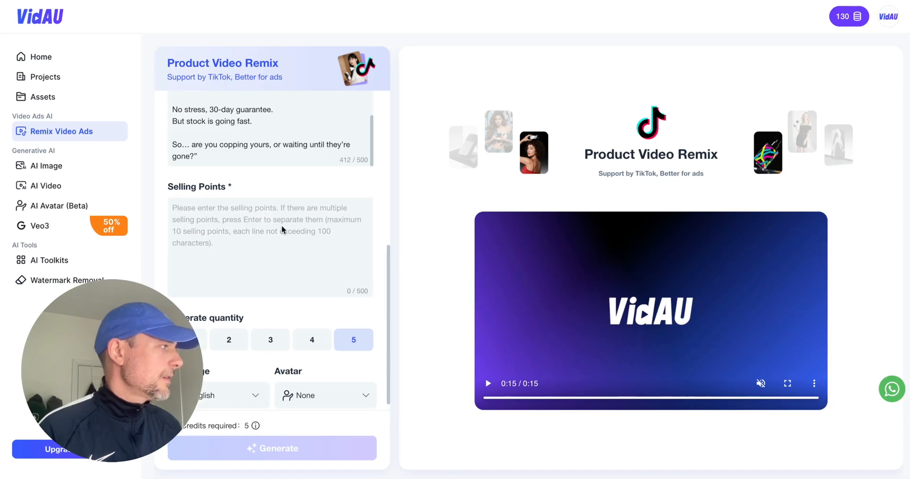
scroll(282, 225, "up", 3)
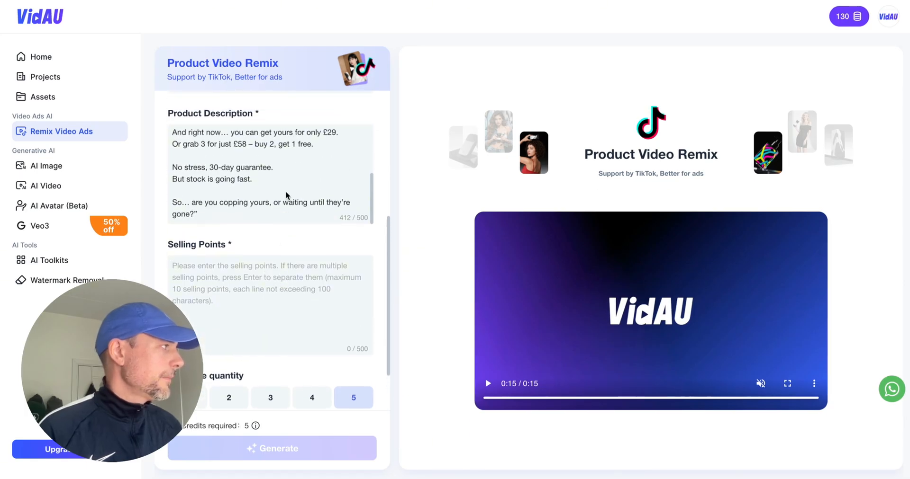
scroll(268, 169, "up", 1)
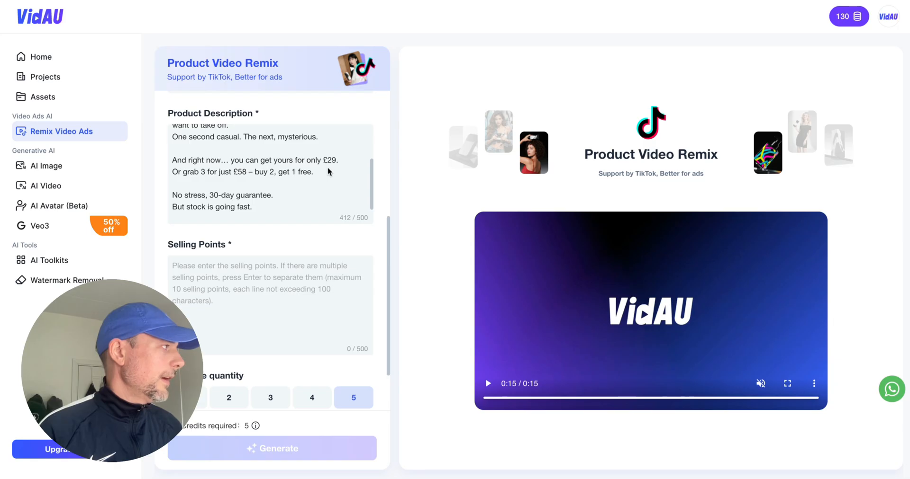
left_click_drag(328, 172, 165, 160)
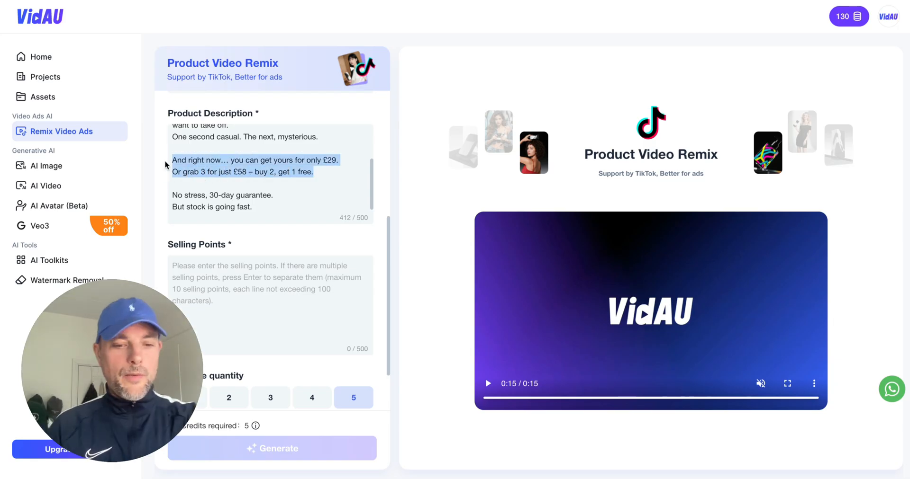
key("ctrl+c")
left_click(254, 297)
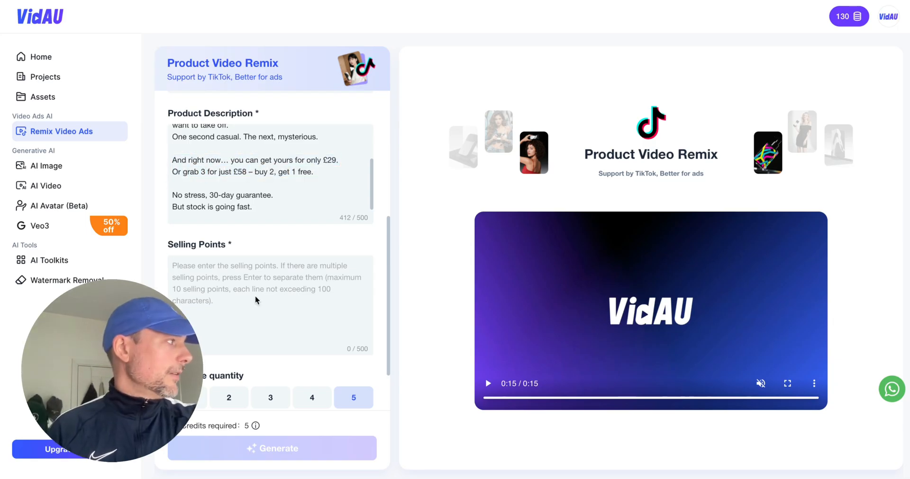
key("ctrl+v")
scroll(380, 291, "down", 2)
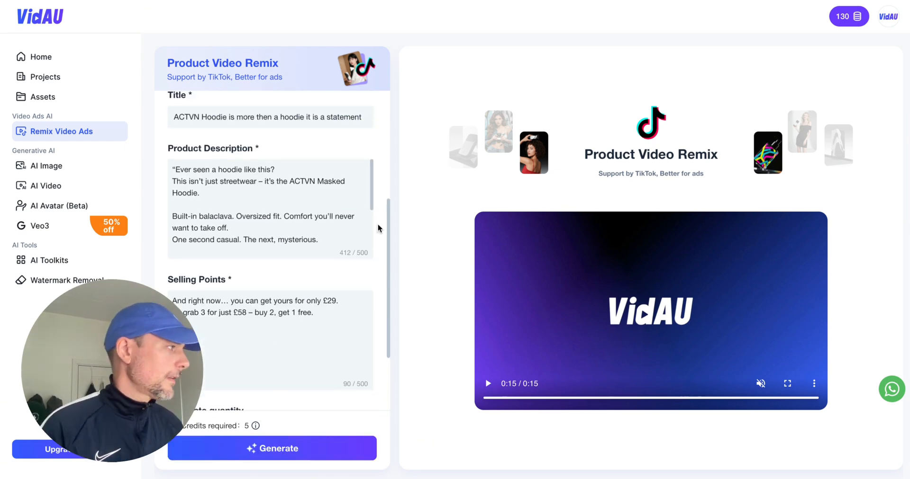
scroll(377, 223, "down", 2)
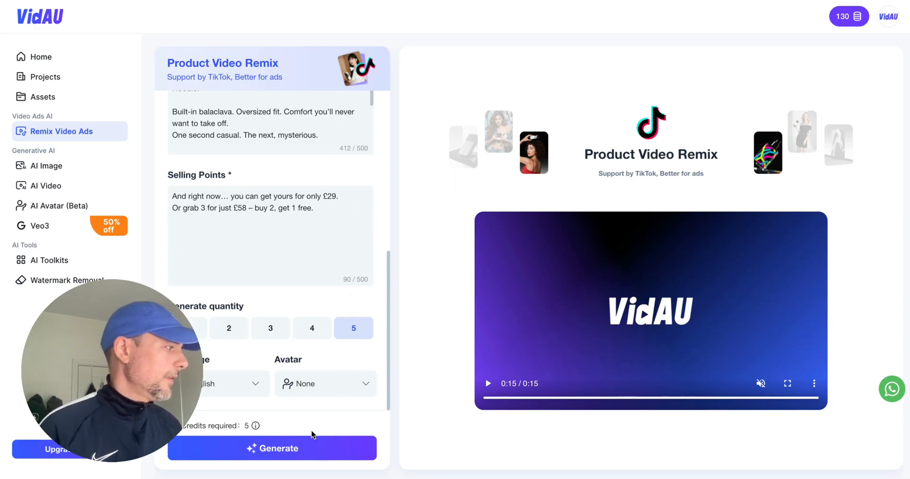
Generate the five ACTVN Masked Hoodie remix videos and play the second, third and fourth results.
left_click(353, 449)
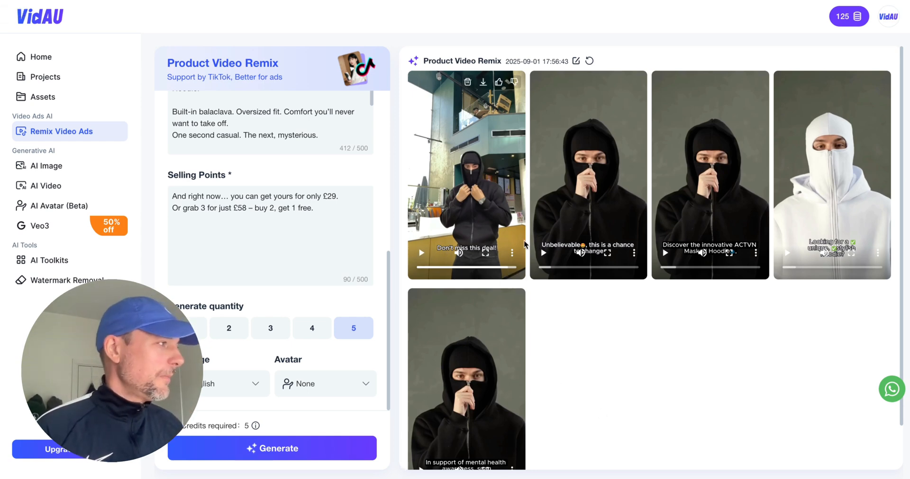
left_click(543, 253)
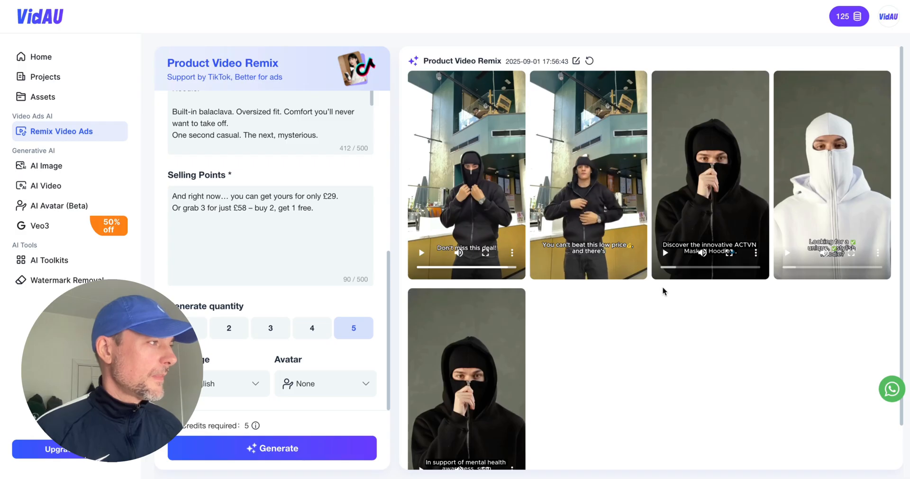
mouse_move(678, 272)
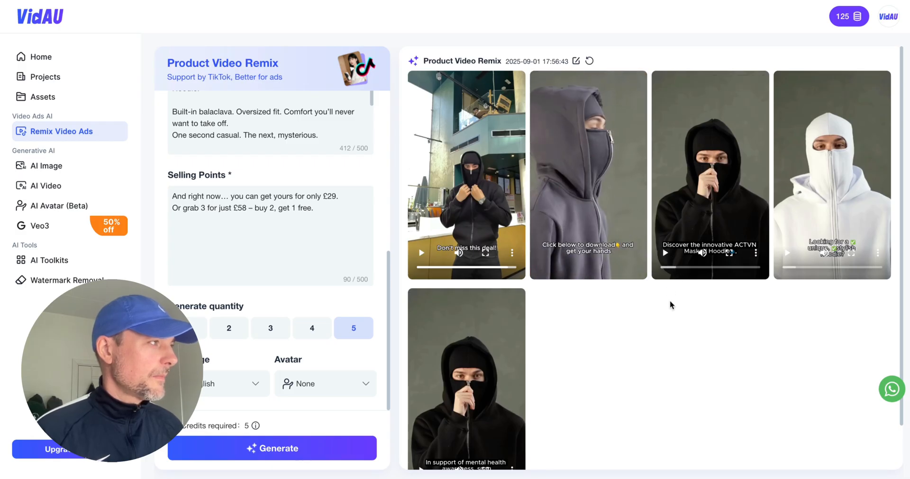
left_click(666, 251)
scroll(699, 319, "down", 1)
scroll(698, 320, "up", 1)
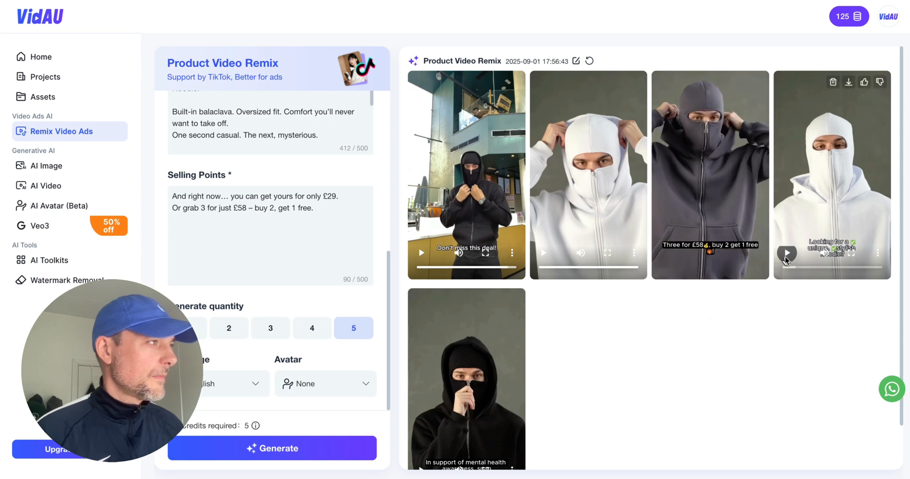
left_click(727, 228)
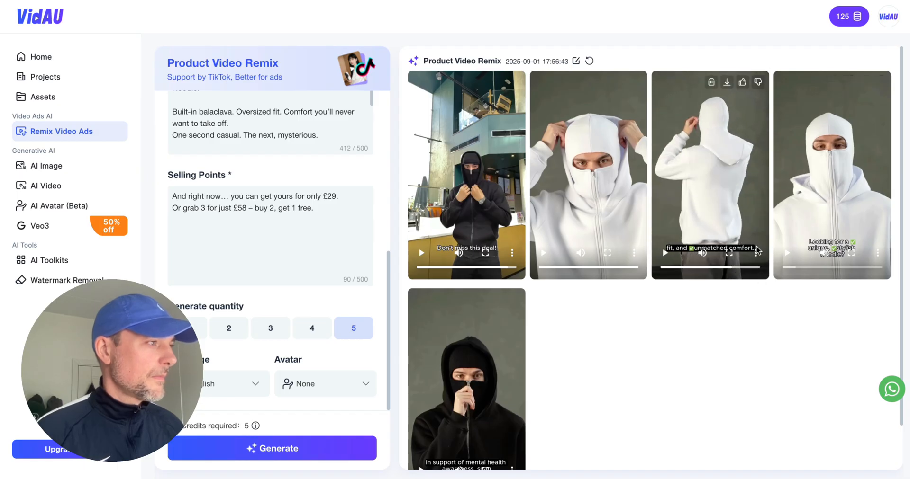
left_click(788, 253)
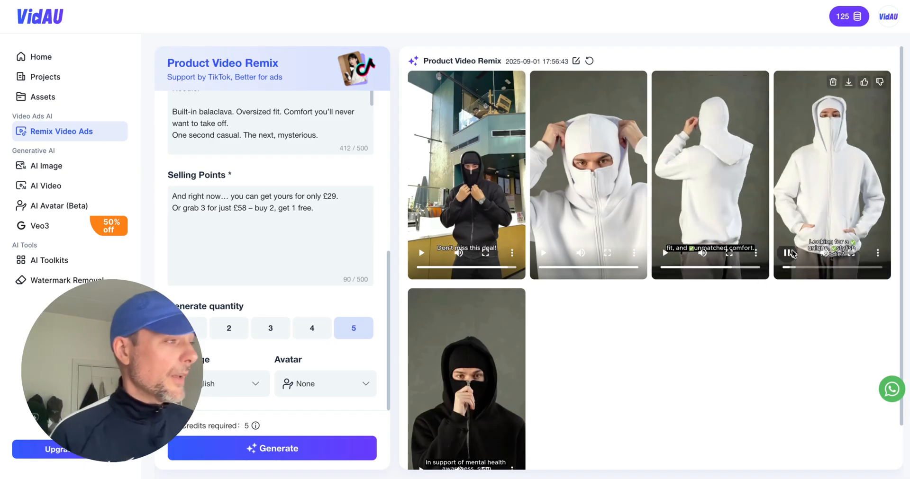
left_click(791, 253)
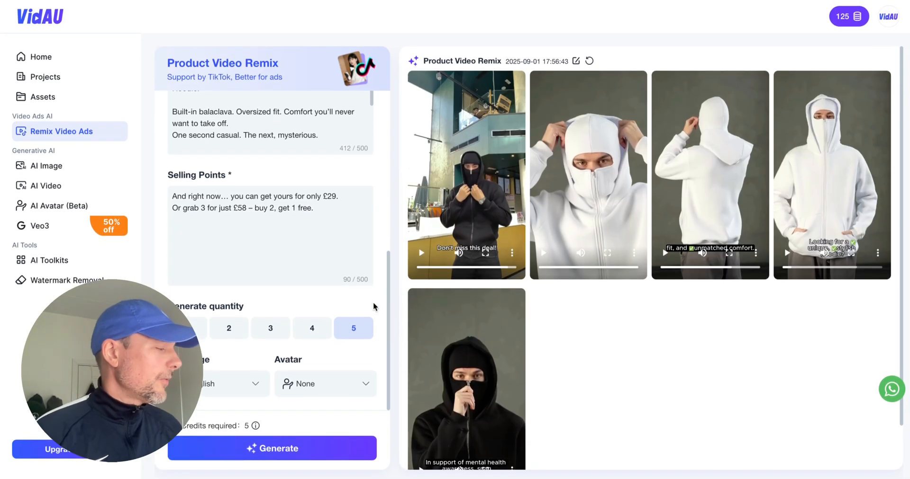
Browse the selectable avatars with avatar choice enabled, and close the selection without picking one.
left_click(365, 380)
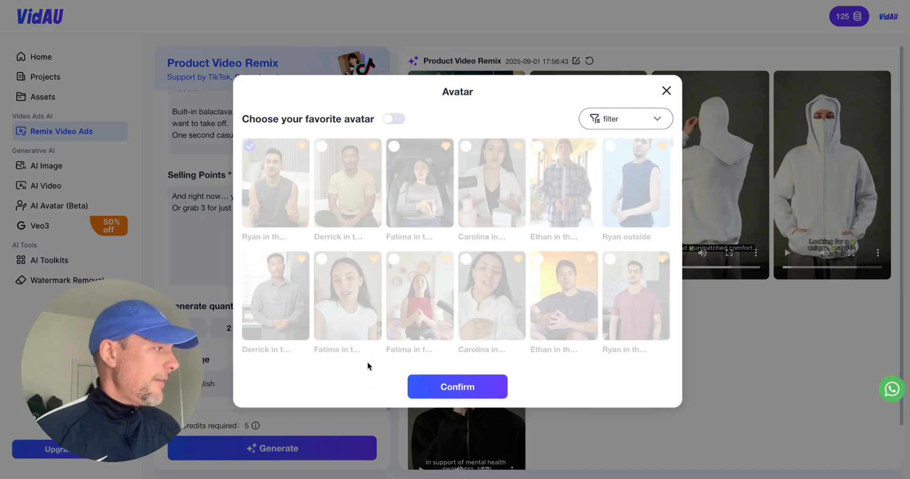
left_click(397, 118)
scroll(506, 283, "down", 5)
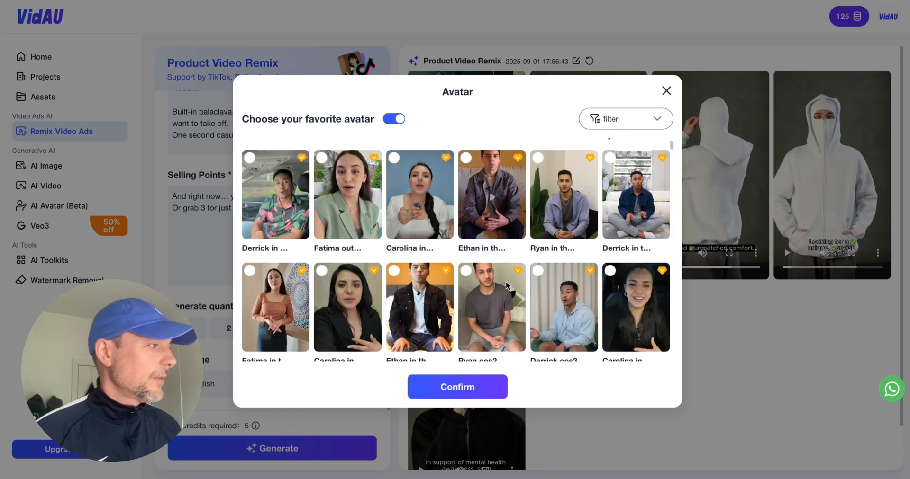
scroll(505, 283, "down", 10)
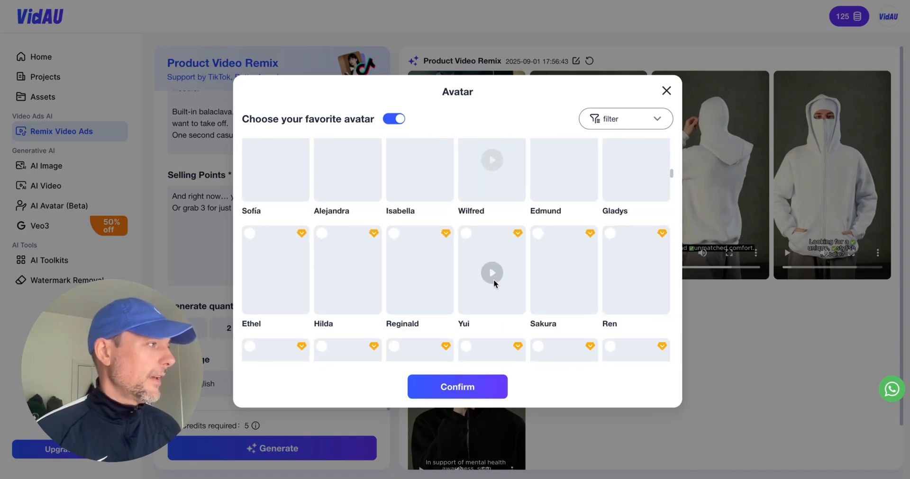
scroll(493, 279, "down", 10)
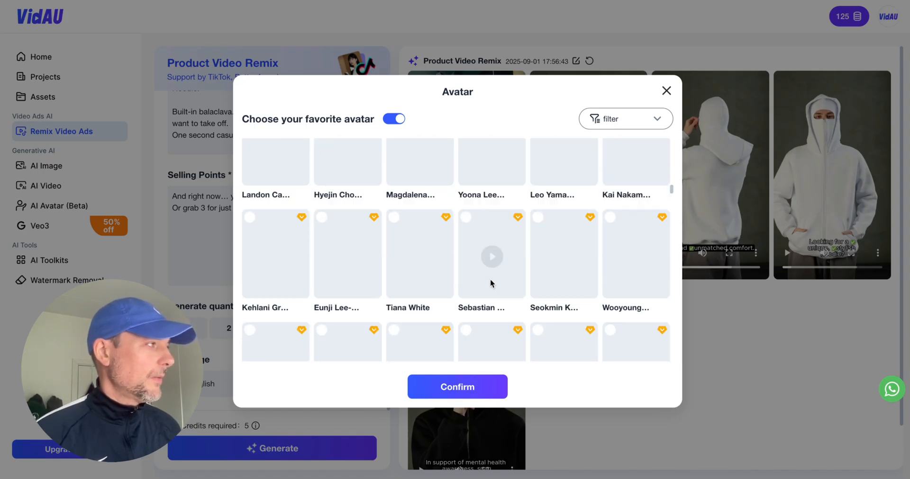
scroll(489, 279, "down", 4)
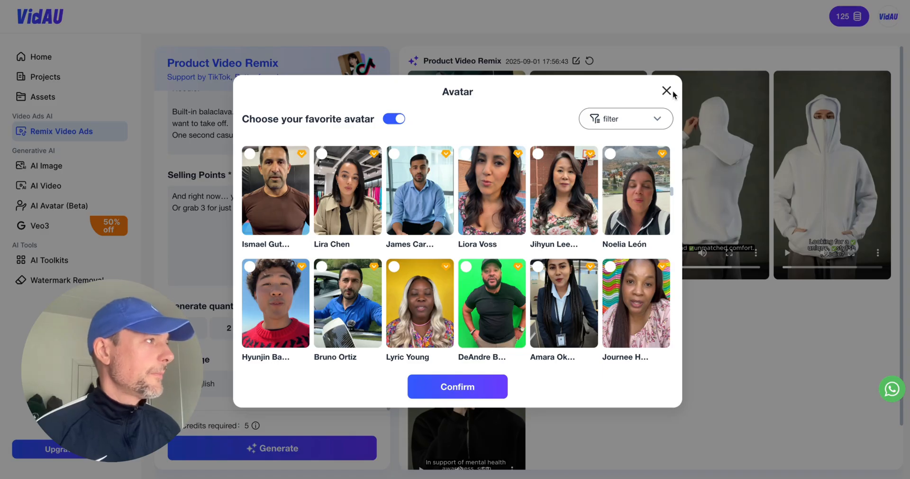
left_click(667, 91)
Play the fifth generated hoodie video.
scroll(655, 322, "down", 1)
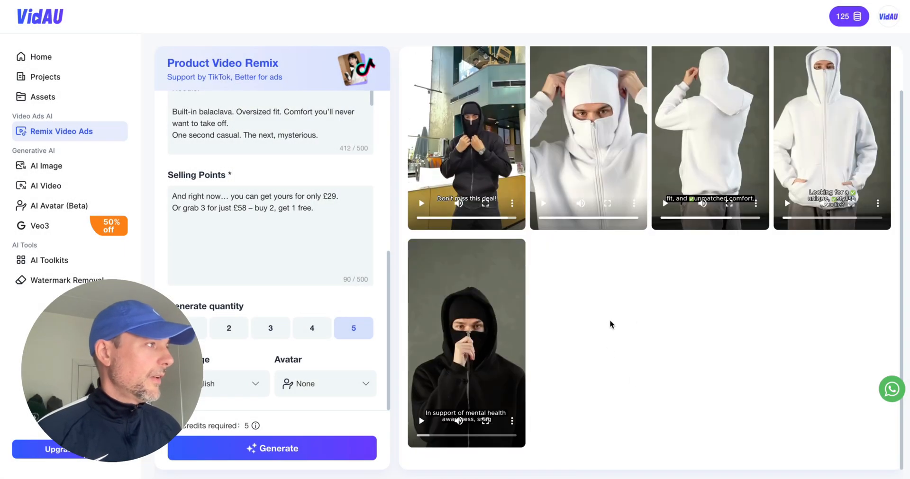
left_click(424, 419)
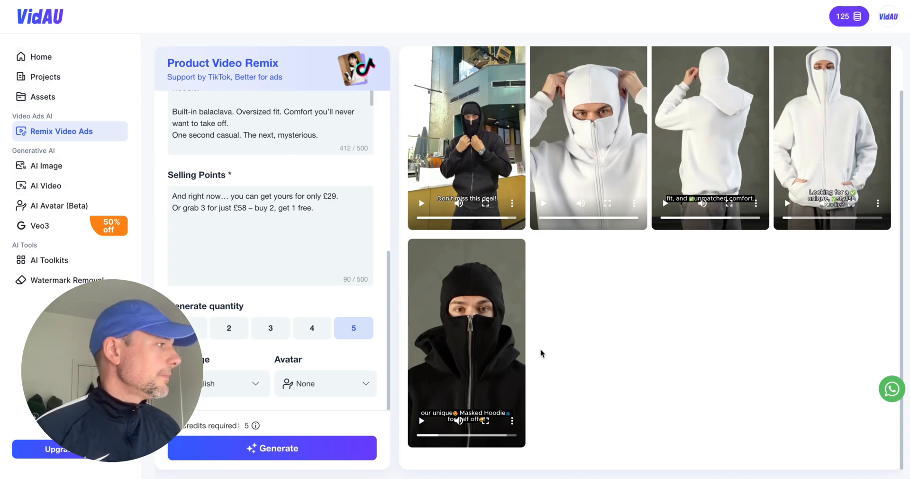
Open the Image to Video tool and upload the ACTVN product photo of the model in the black masked hoodie.
left_click(46, 62)
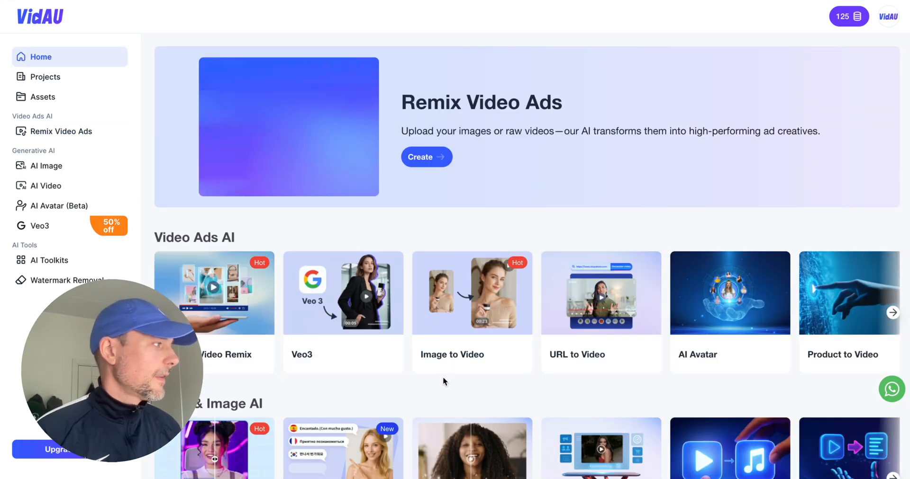
left_click(462, 282)
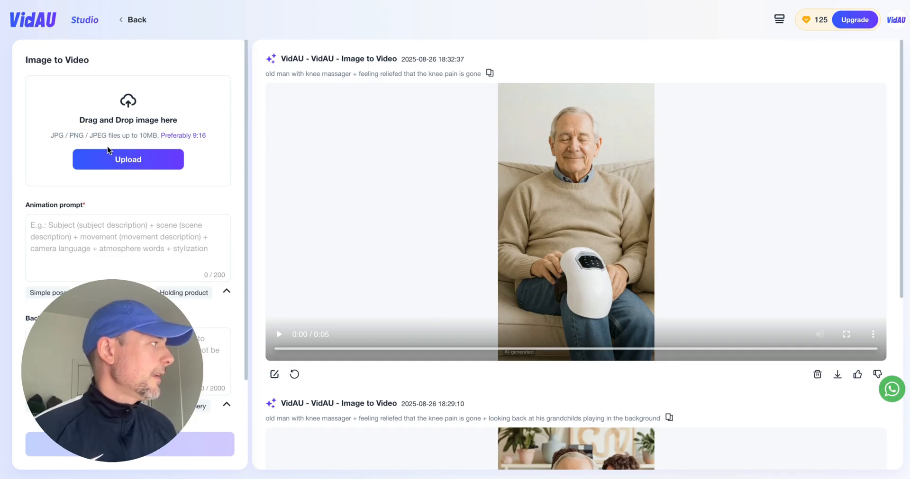
left_click(129, 158)
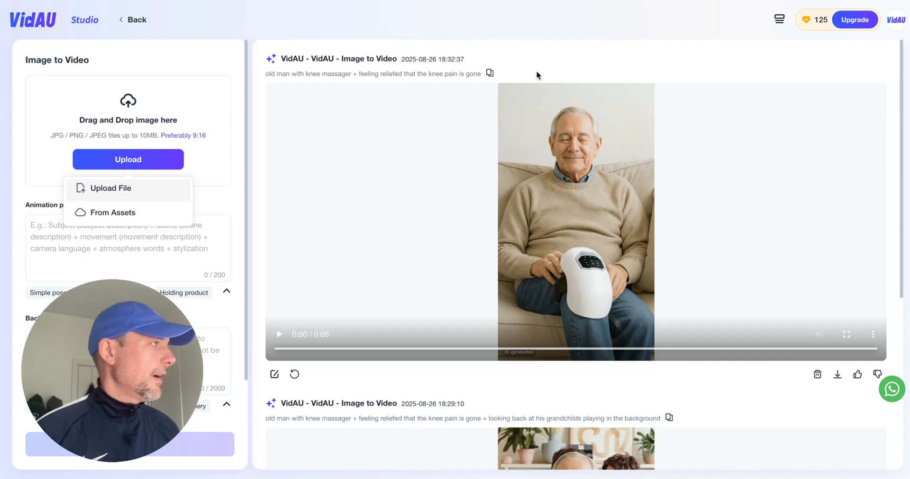
left_click(532, 22)
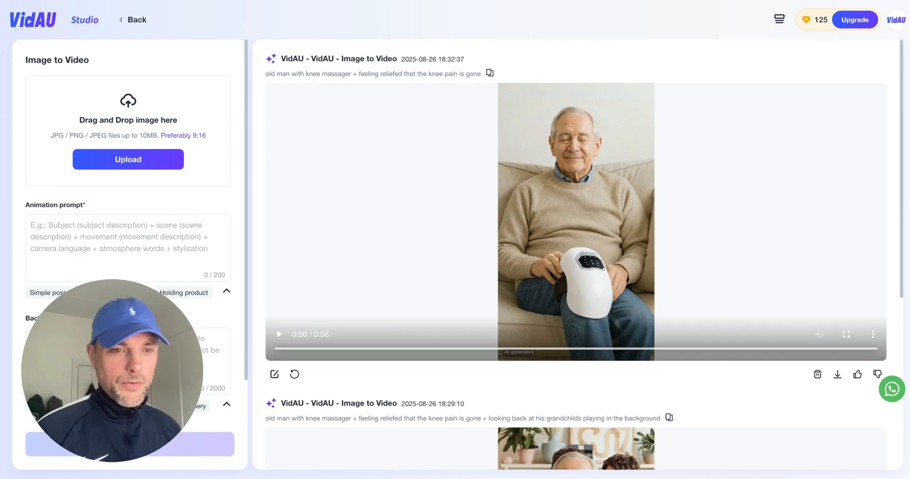
left_click_drag(386, 230, 149, 144)
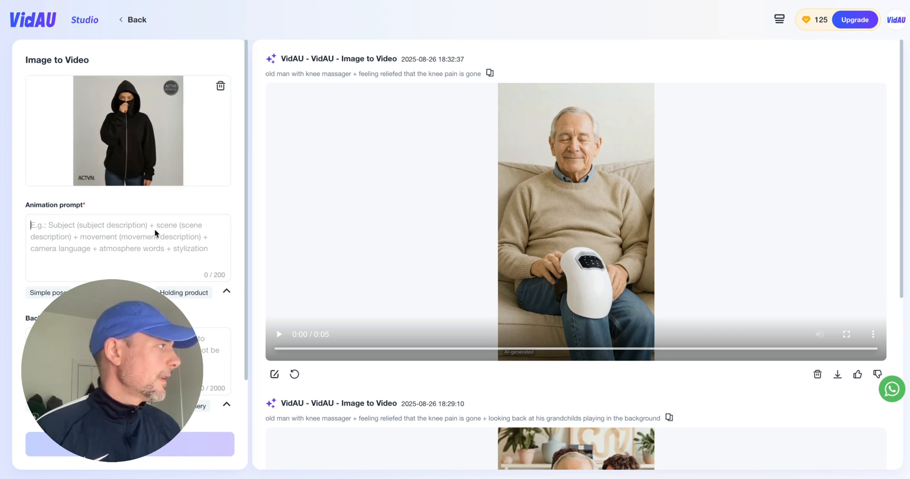
Enter "Make here move like in a photoshoot" as the animation prompt.
left_click(173, 237)
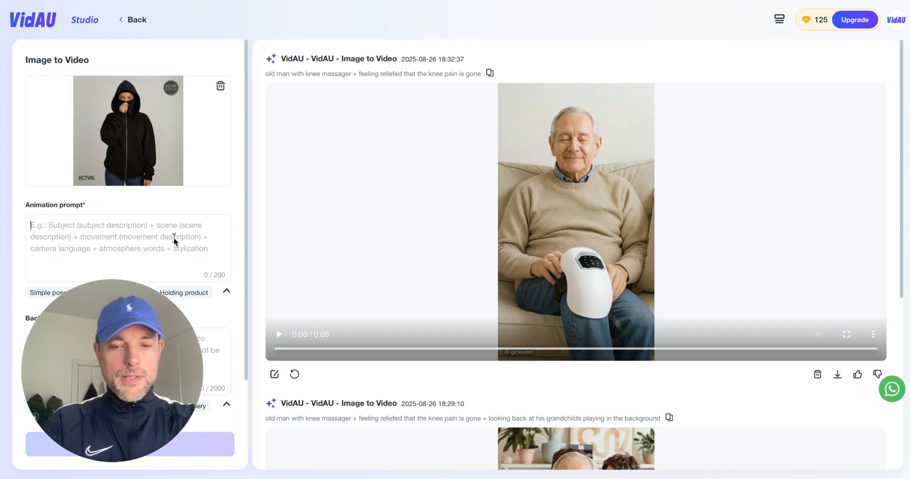
type("Make here move")
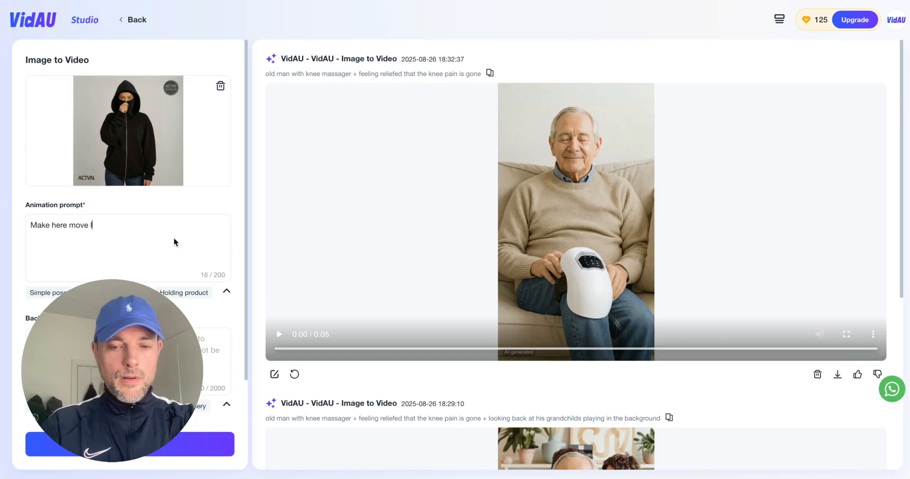
type("like in a ph")
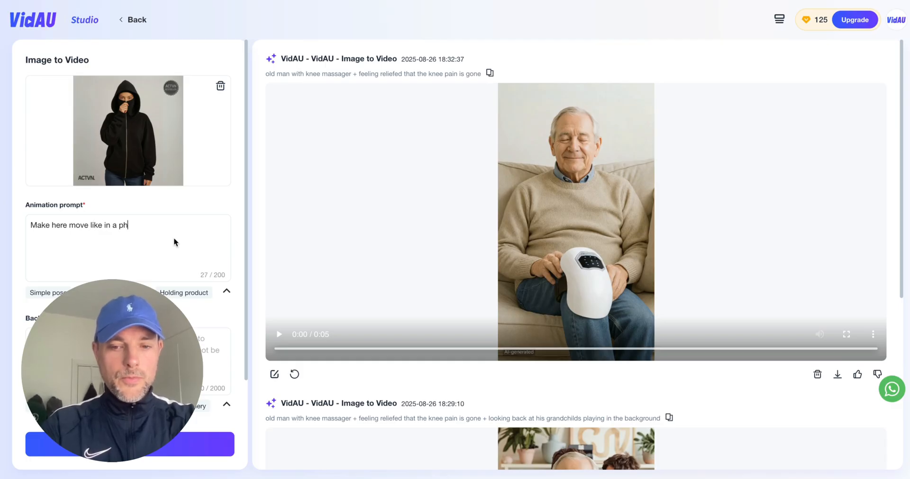
type("otoshoot")
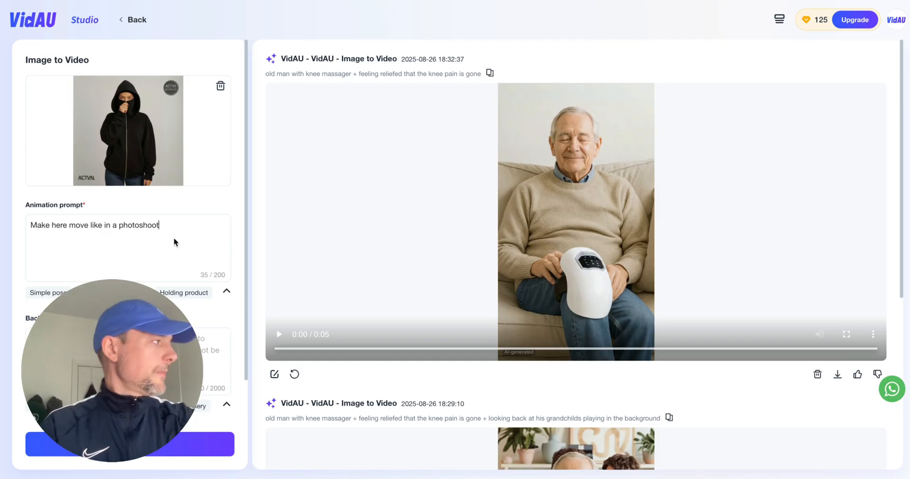
Generate the video from the hoodie photo and accept the 1-credit charge.
scroll(207, 223, "down", 2)
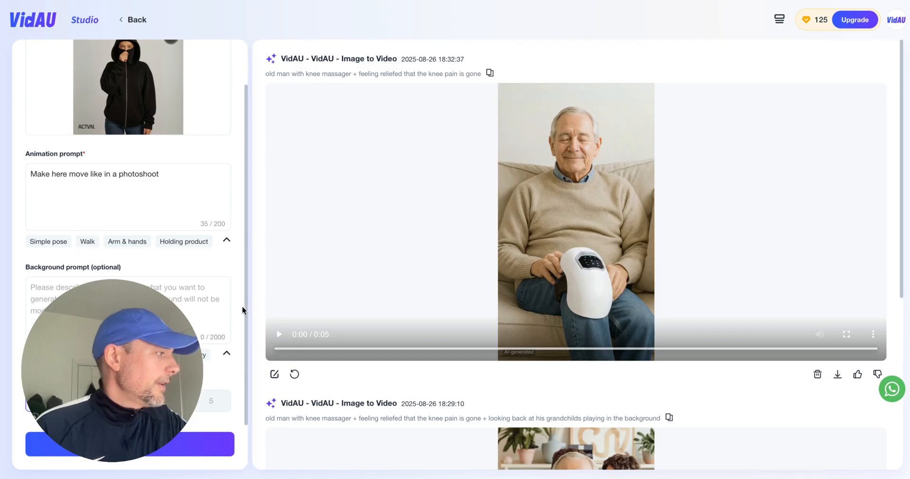
left_click(204, 445)
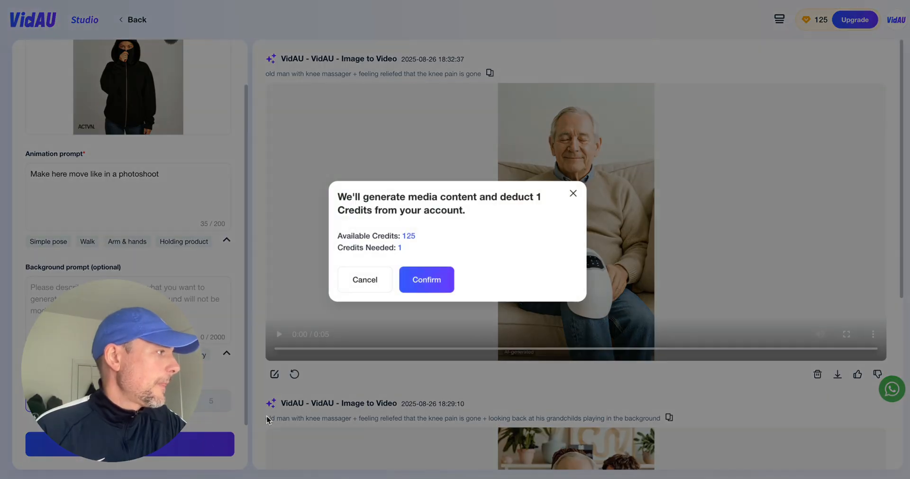
left_click(432, 281)
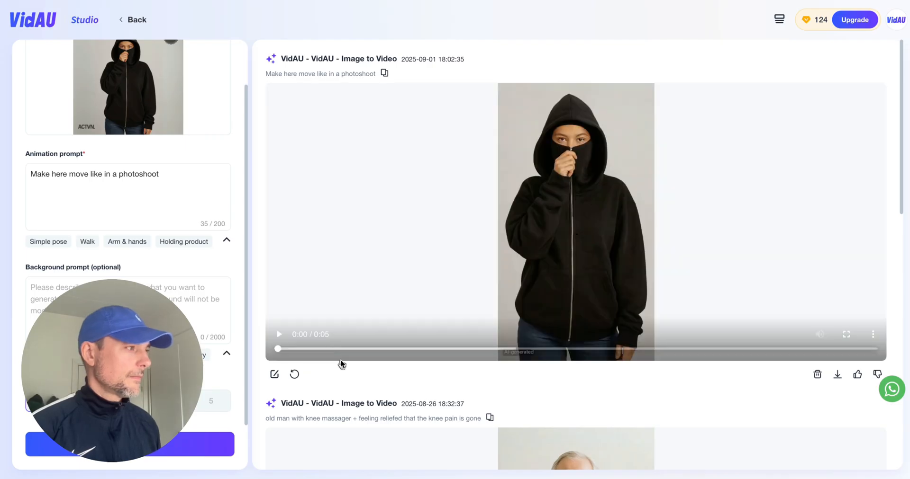
Play the generated black hoodie video several times to review the model's movement.
left_click(278, 334)
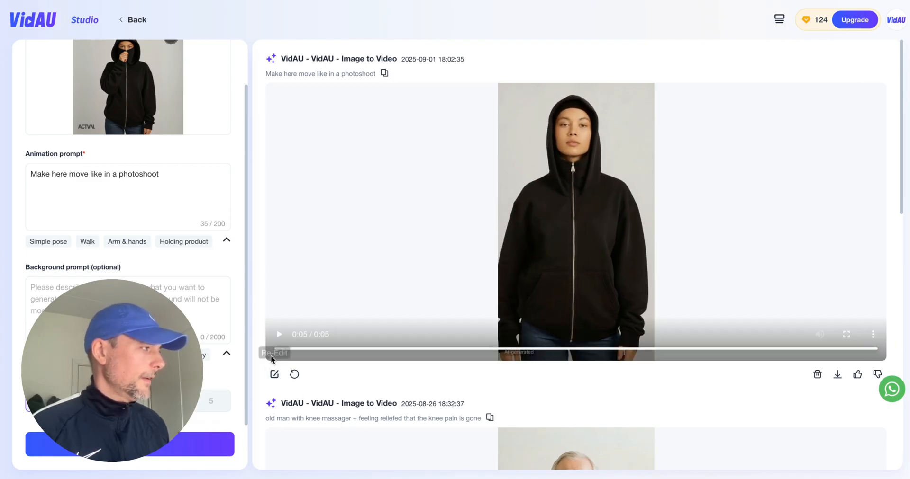
left_click(278, 335)
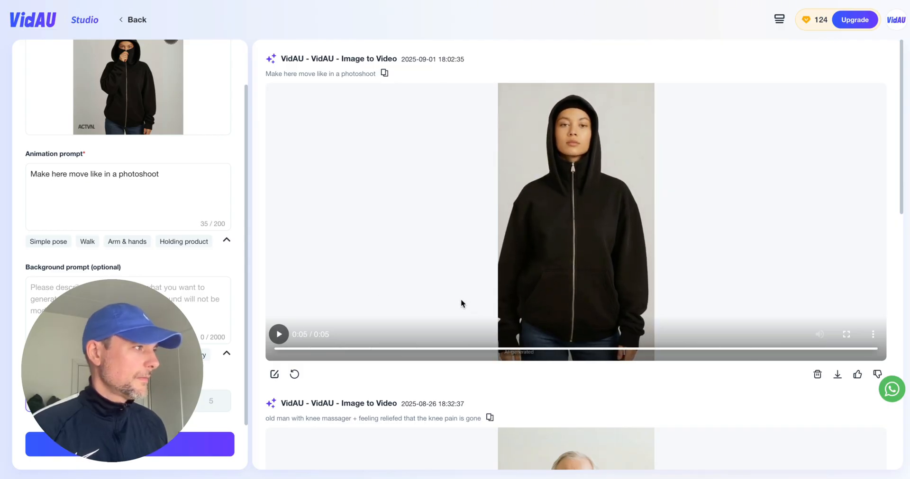
left_click(280, 335)
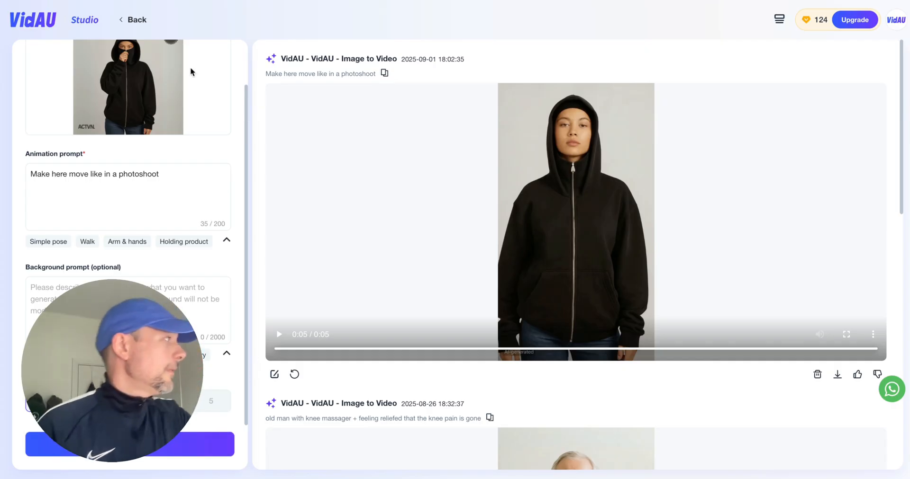
left_click(44, 22)
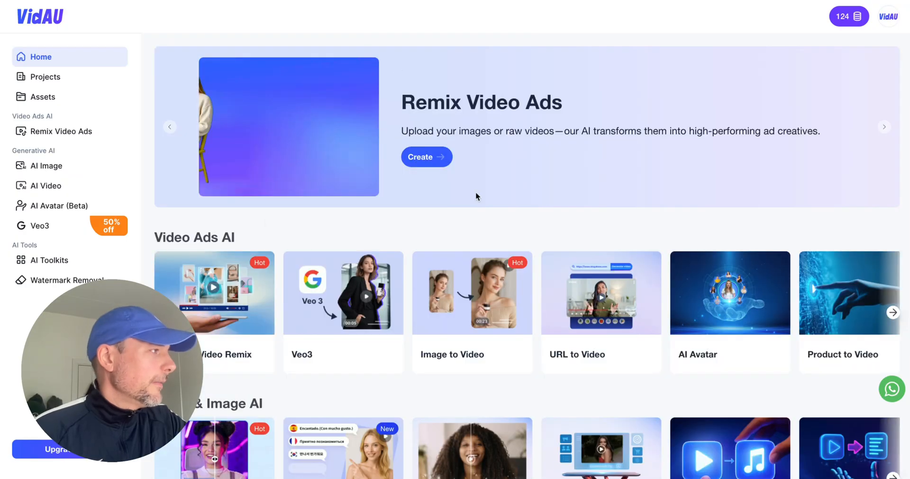
mouse_move(574, 317)
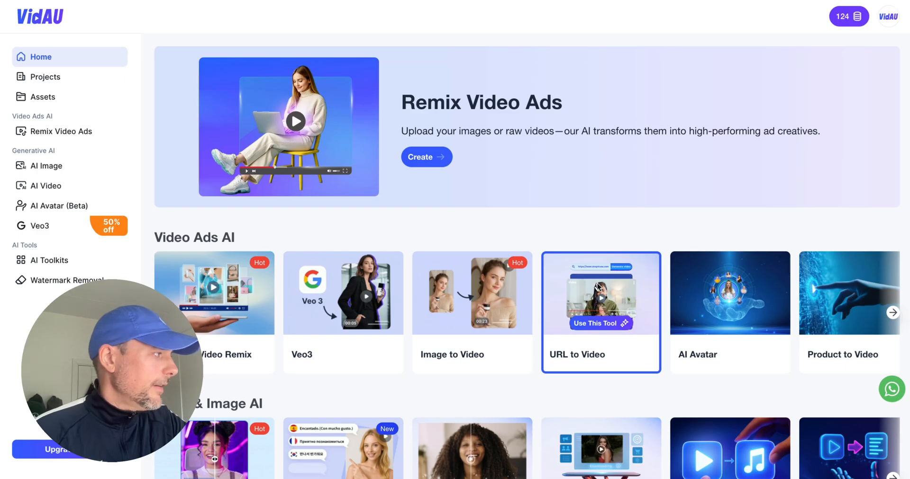
left_click(596, 283)
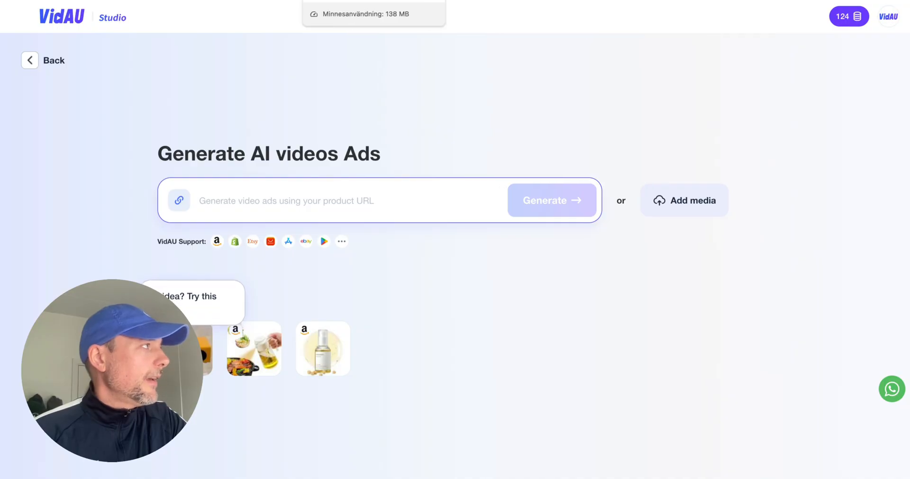
left_click(341, 0)
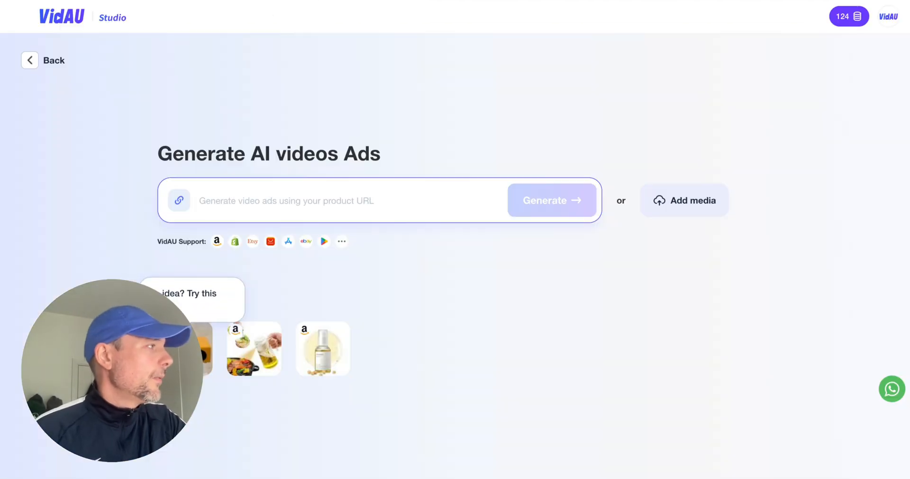
left_click(353, 200)
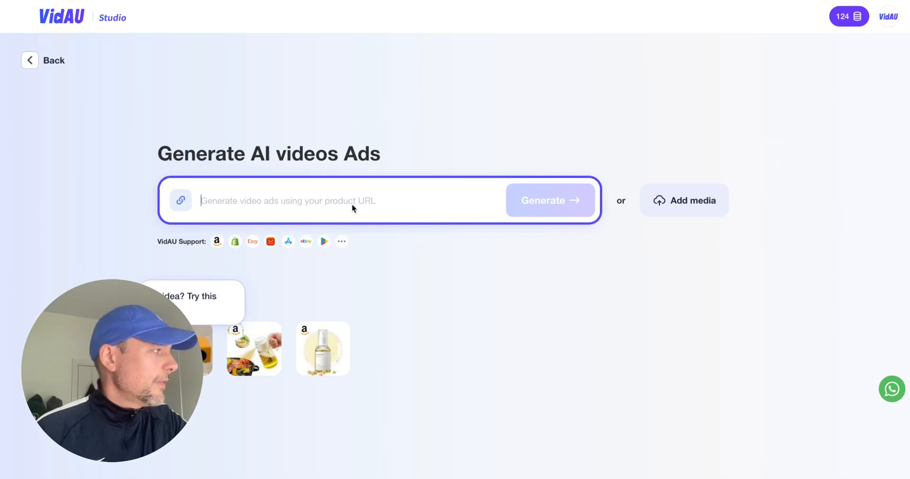
type("https://actvn.store/products/actvn-masked-hoodie-unisex")
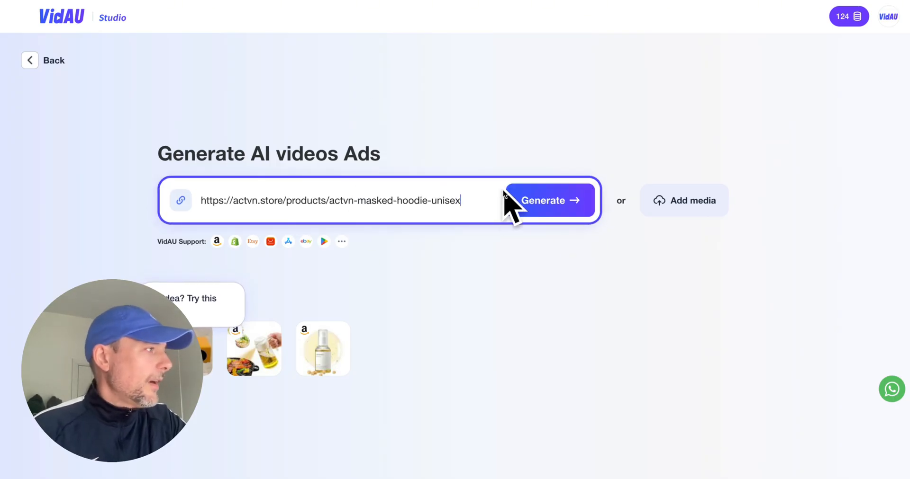
Load the hoodie's product details from the entered URL and look over the imported media.
left_click(550, 200)
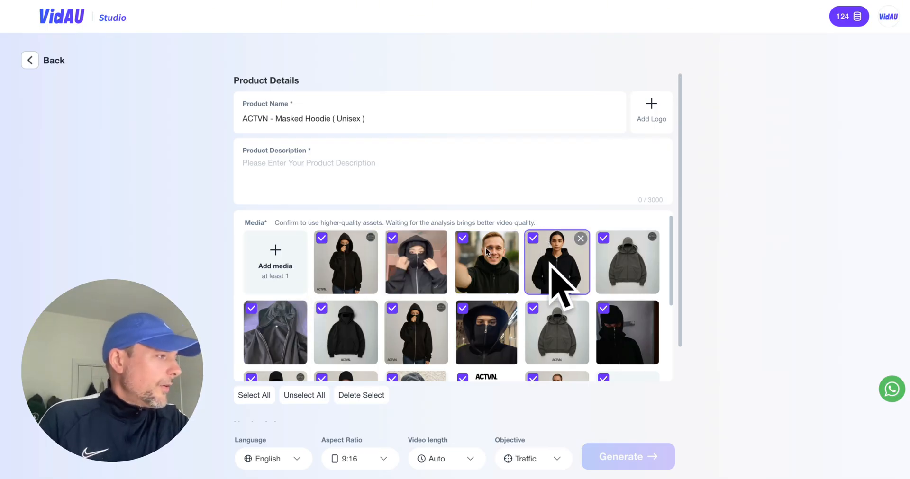
scroll(451, 247, "down", 3)
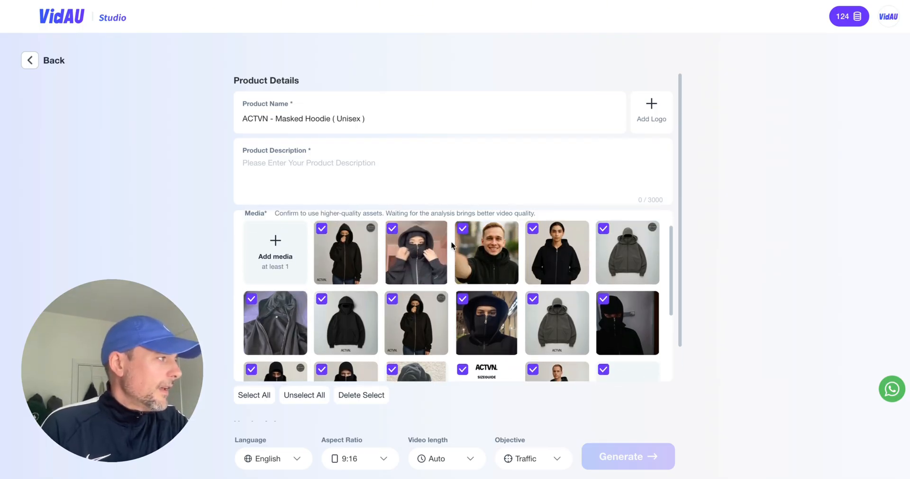
scroll(494, 288, "up", 5)
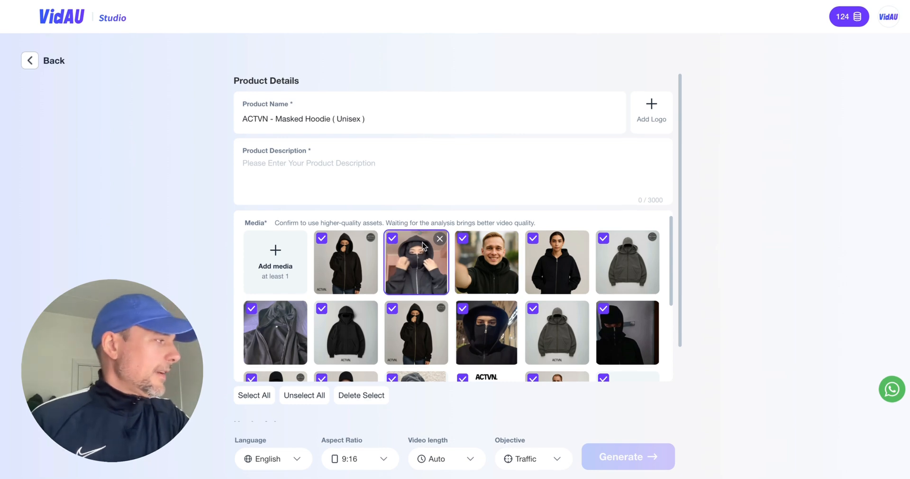
Deselect the hood-holding portrait, smiling selfie, outdoor masked portrait, jacket close-up and dark-room photo from the product media.
left_click(391, 239)
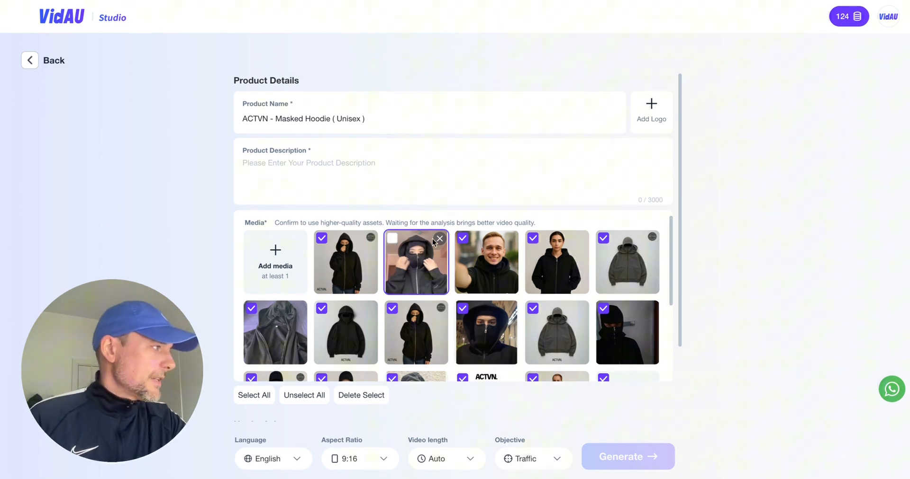
left_click(463, 238)
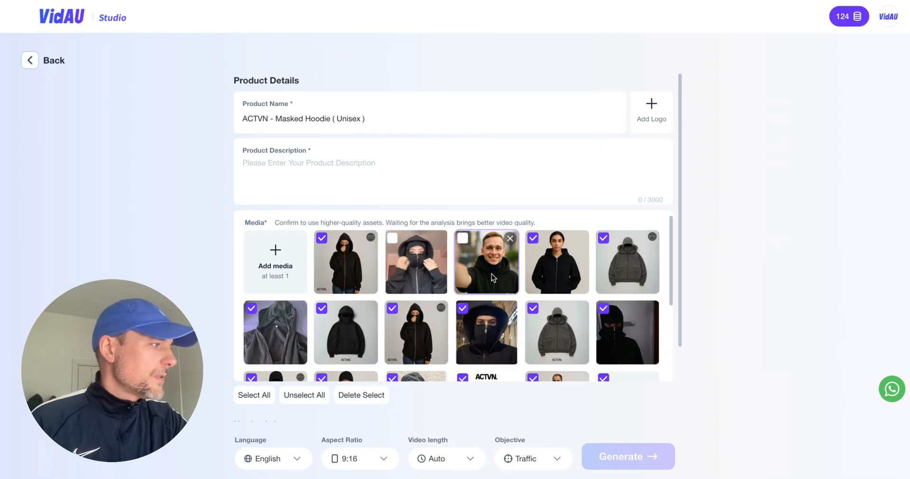
scroll(491, 275, "down", 1)
left_click(462, 265)
scroll(366, 297, "down", 1)
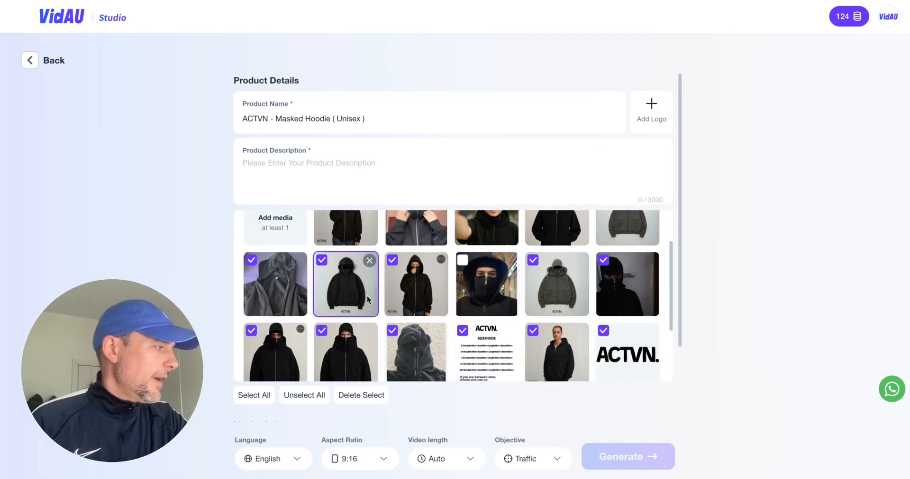
left_click(251, 260)
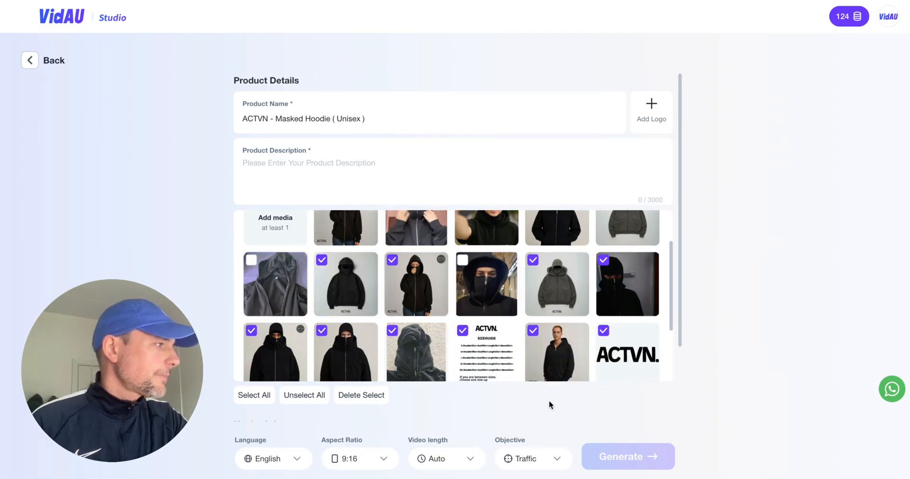
left_click(604, 261)
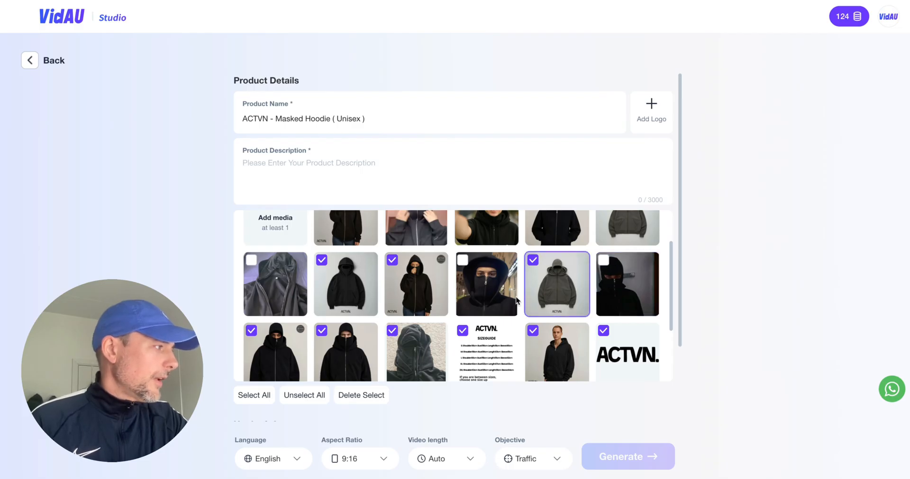
Deselect the textured hood close-up, the size guide and the ACTVN logo from the product media.
scroll(521, 272, "down", 1)
left_click(396, 277)
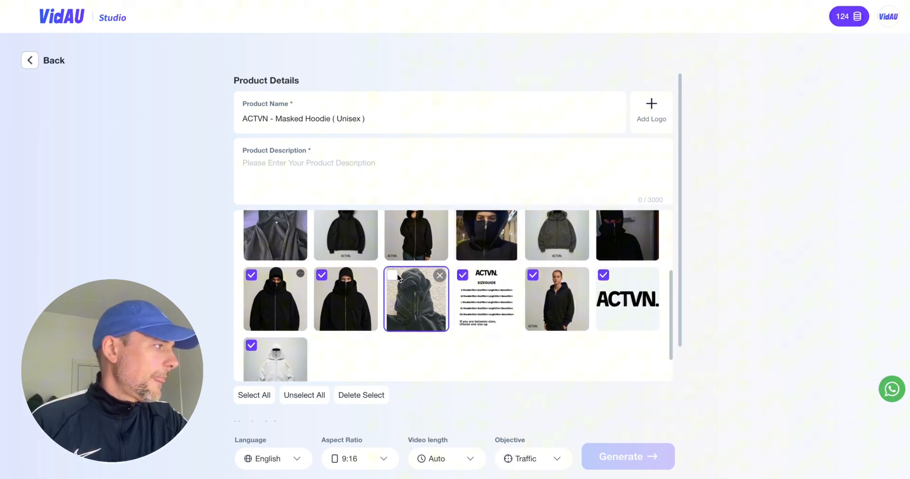
left_click(463, 276)
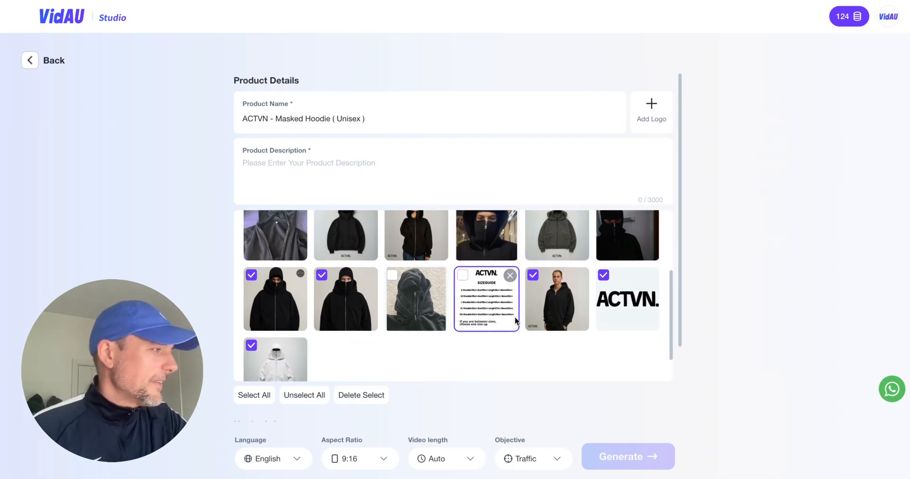
left_click(604, 276)
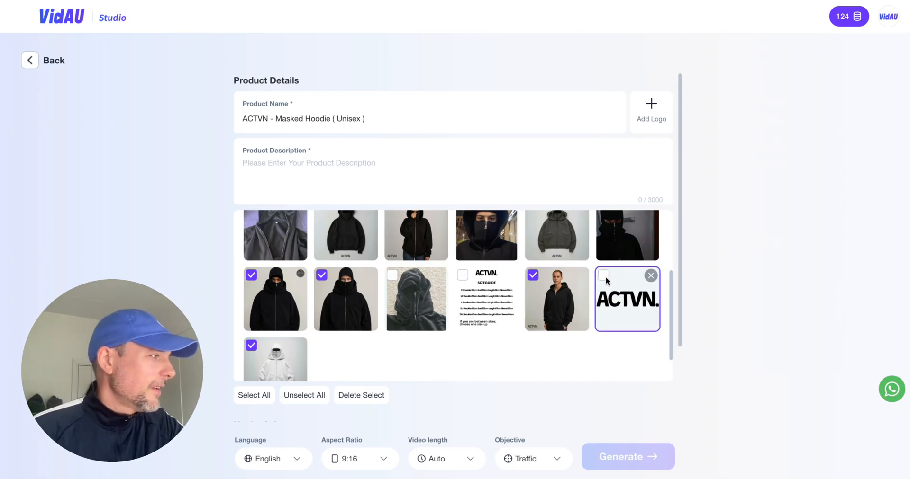
Check which product images remain selected throughout the media list.
scroll(420, 320, "down", 1)
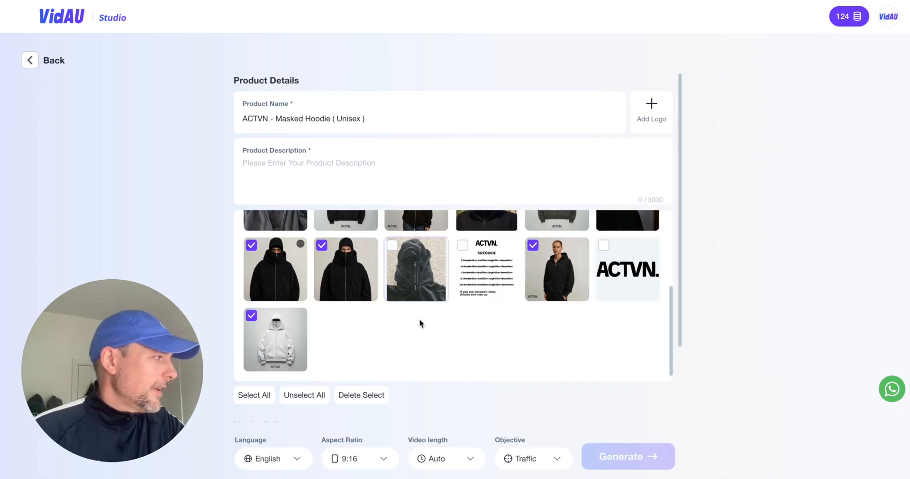
scroll(427, 326, "up", 5)
scroll(426, 326, "down", 2)
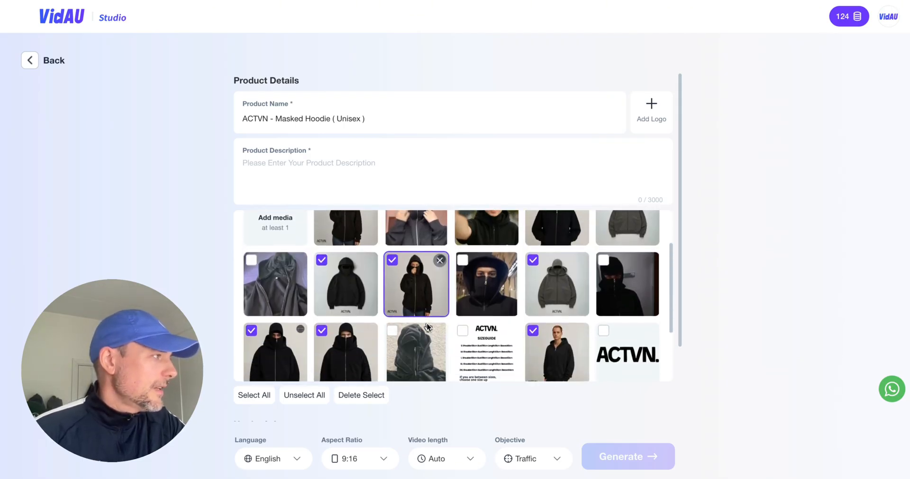
scroll(426, 325, "up", 2)
scroll(426, 326, "down", 2)
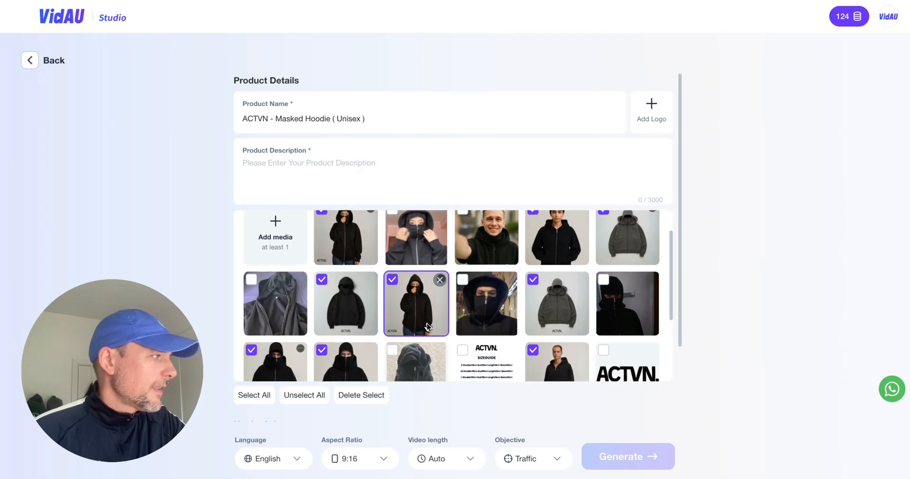
scroll(427, 326, "up", 2)
scroll(426, 326, "down", 3)
scroll(426, 326, "up", 3)
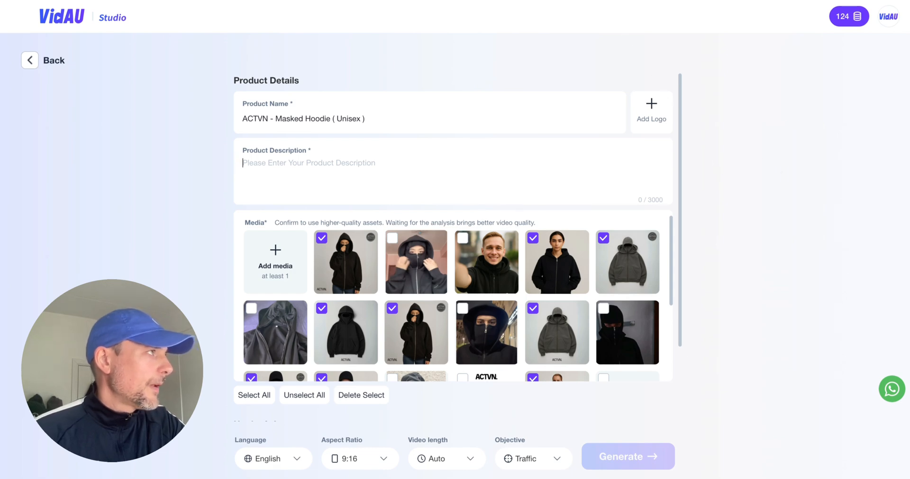
Copy the ACTVN Masked Hoodie voiceover script from ChatGPT and paste it into VidAU as the product description.
left_click(457, 1)
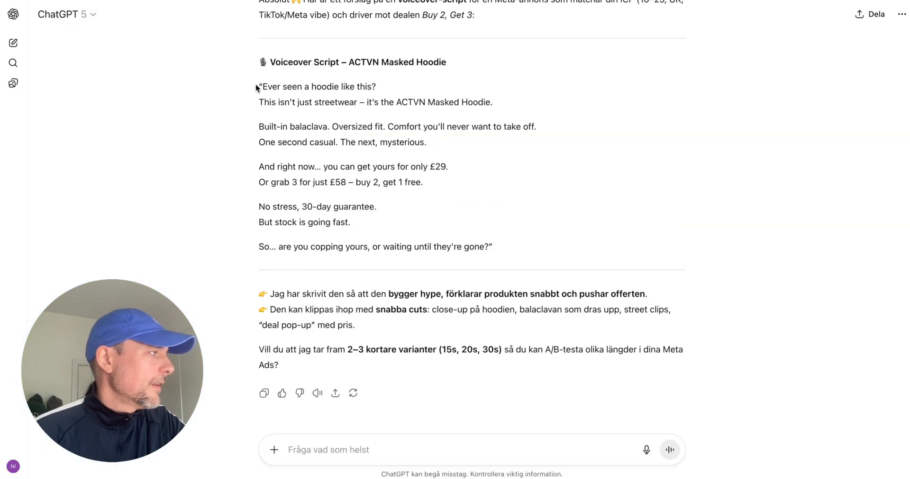
left_click_drag(256, 84, 525, 260)
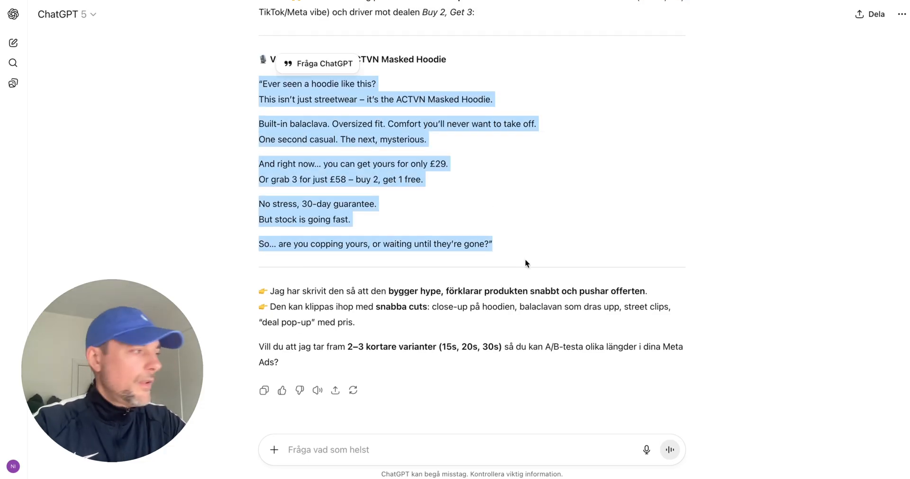
key("ctrl+shift+Tab")
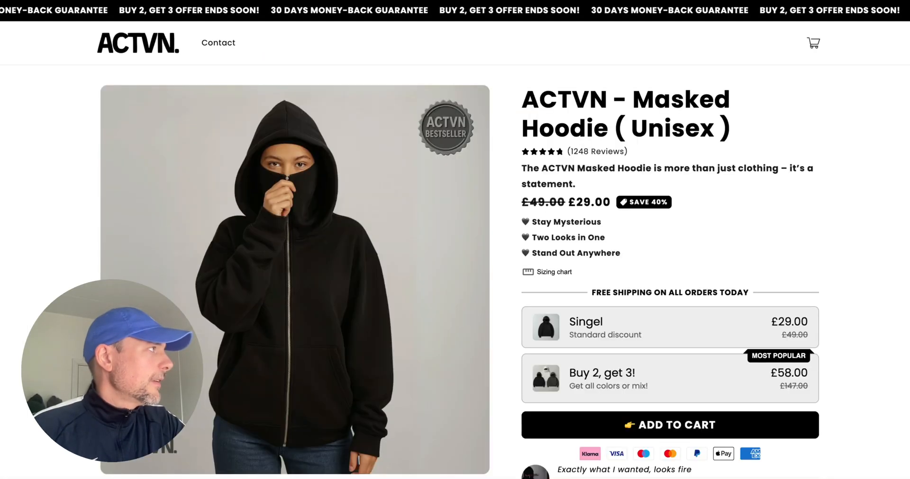
key("ctrl+shift+Tab")
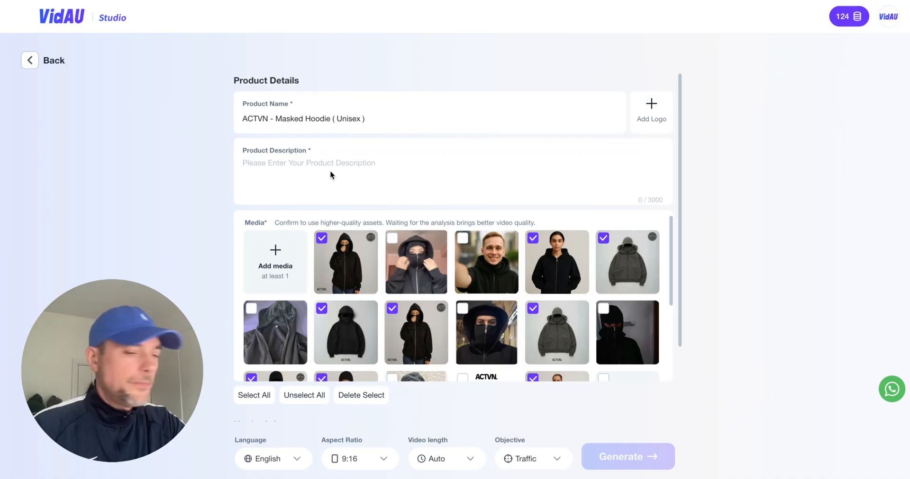
key("ctrl+v")
scroll(370, 184, "up", 5)
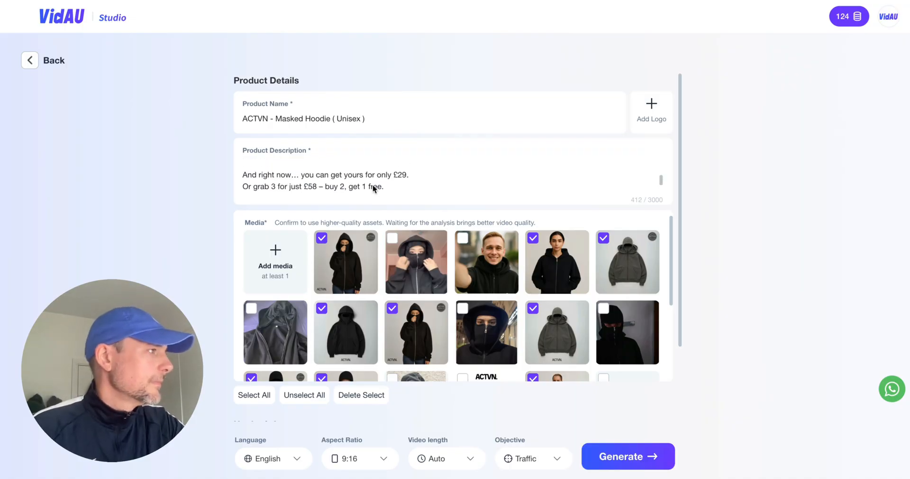
Browse the available video languages, keep English, and generate the 9:16 video ads with auto length and the Traffic objective.
scroll(640, 281, "down", 3)
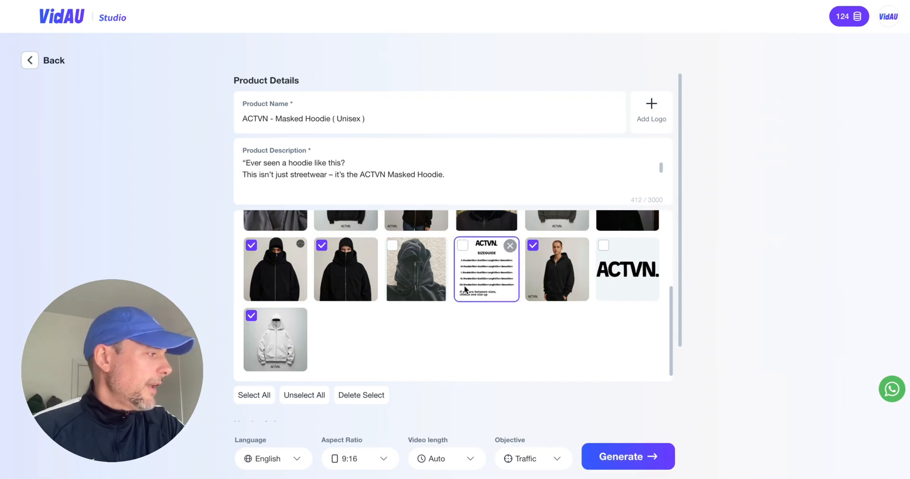
left_click(294, 462)
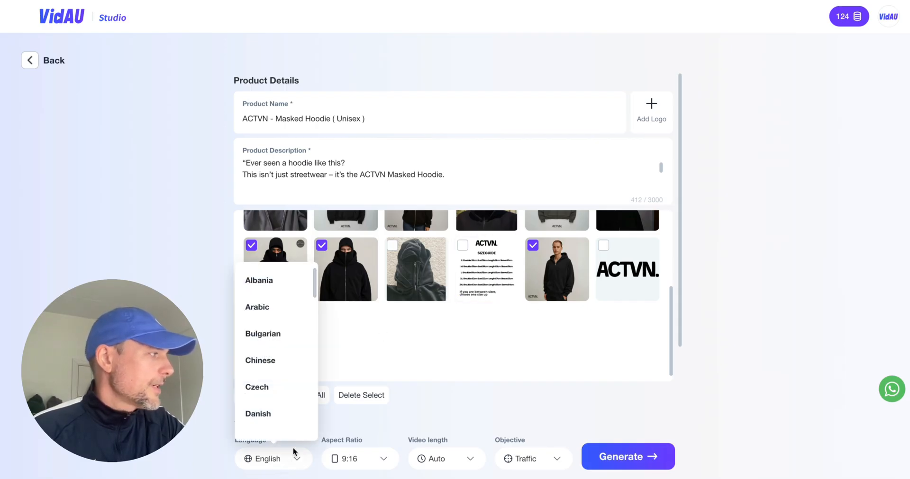
scroll(264, 325, "down", 2)
scroll(264, 324, "down", 12)
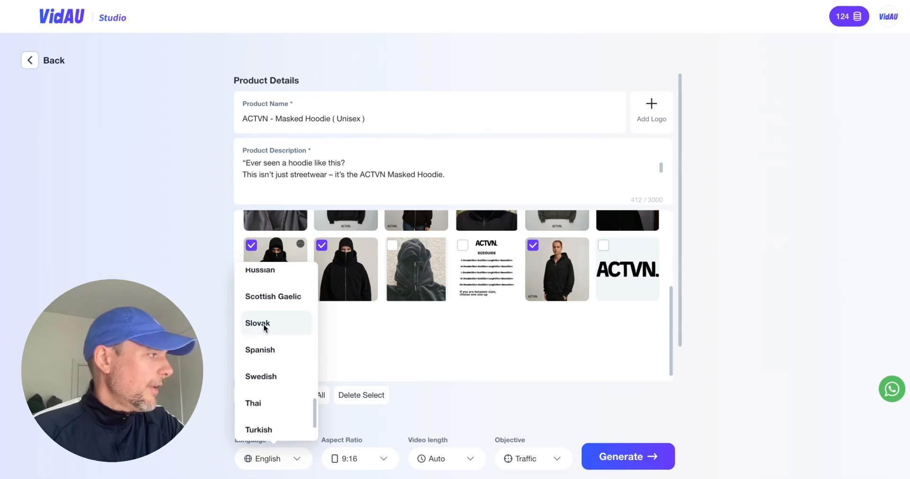
scroll(277, 318, "up", 2)
scroll(277, 318, "down", 2)
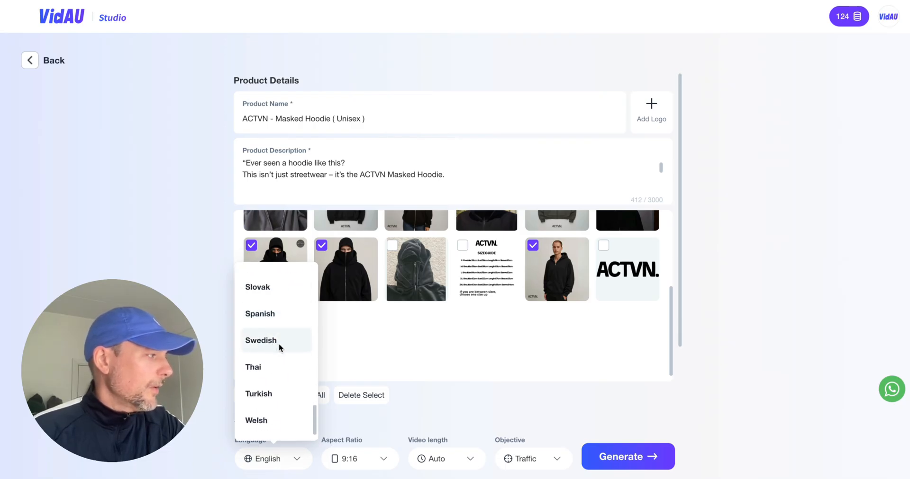
left_click(463, 392)
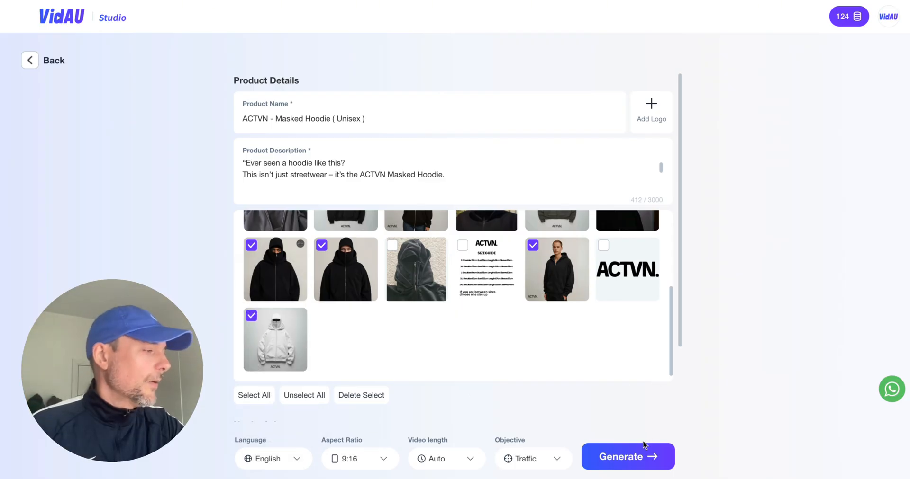
left_click(645, 456)
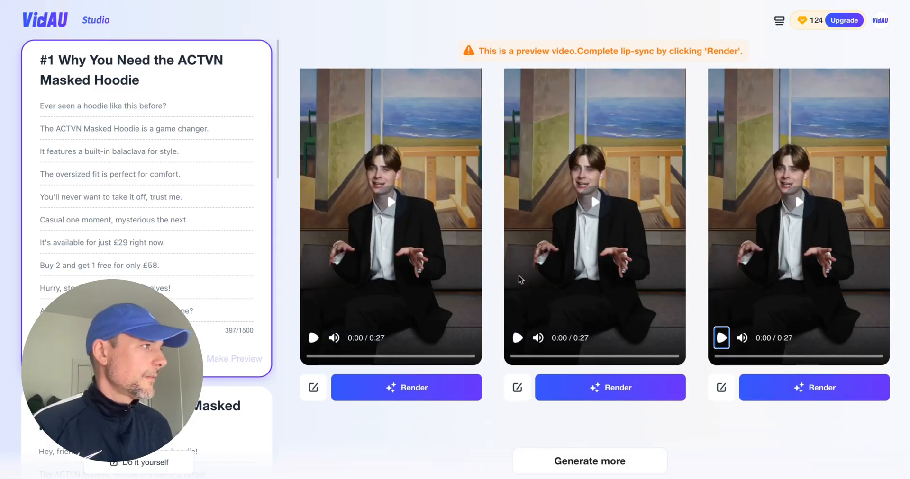
Look through the generated ad scripts for the ACTVN Masked Hoodie.
scroll(246, 238, "down", 10)
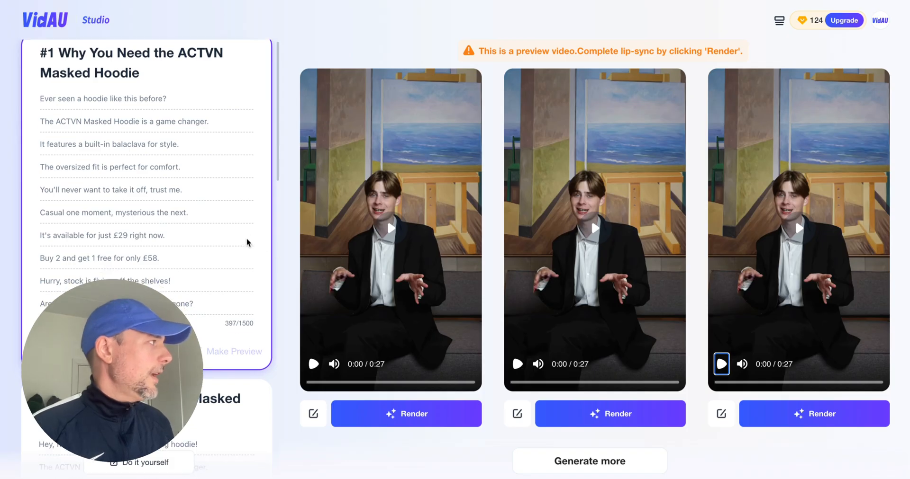
scroll(246, 238, "down", 8)
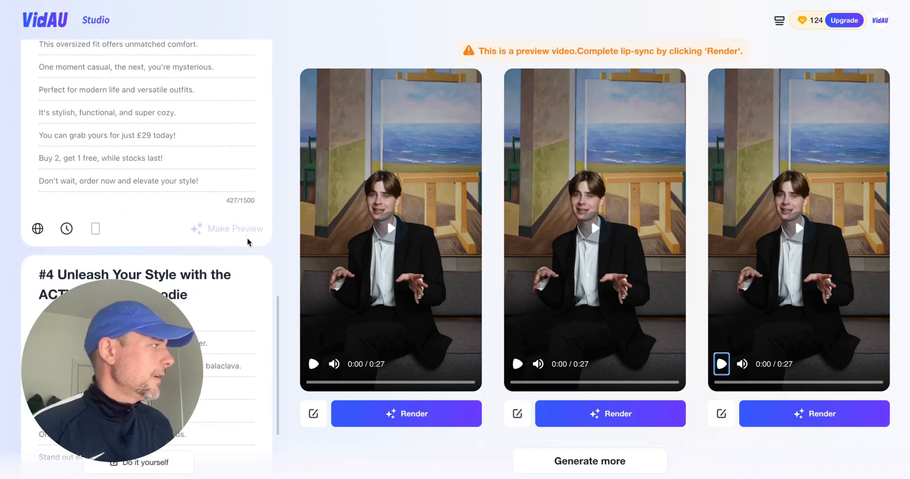
scroll(247, 242, "up", 20)
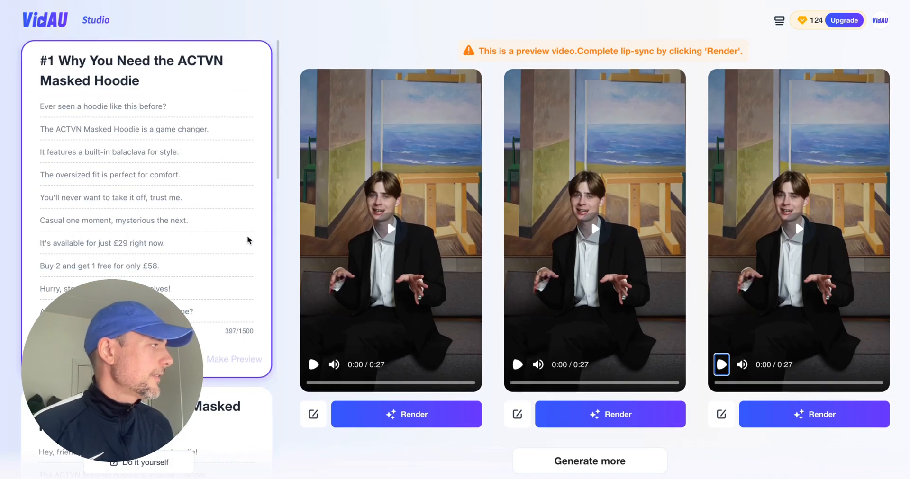
scroll(192, 211, "down", 3)
scroll(194, 211, "up", 3)
scroll(195, 209, "down", 3)
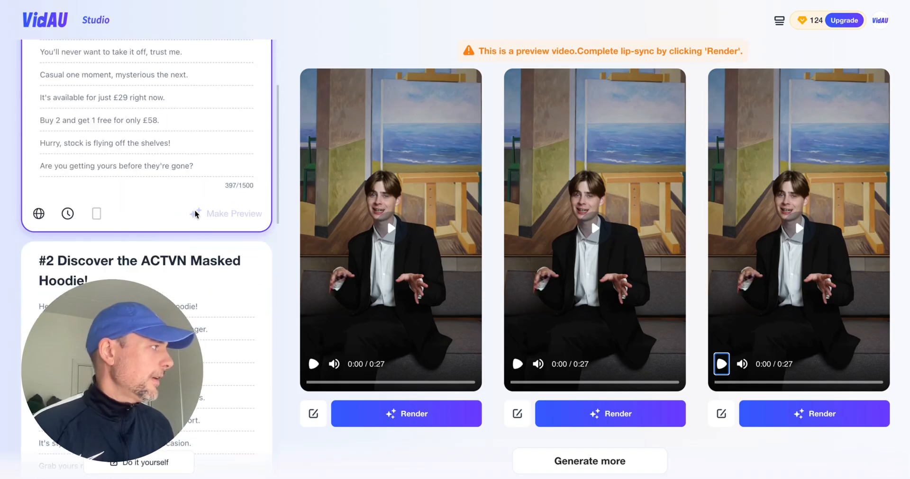
scroll(195, 209, "up", 1)
scroll(196, 209, "up", 3)
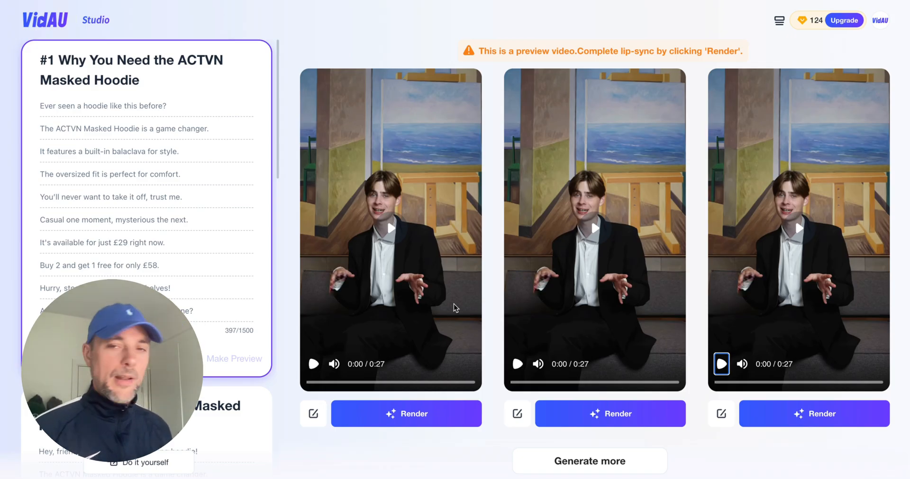
Play the first preview video, pause it, and play the second one to compare their layouts.
left_click(390, 227)
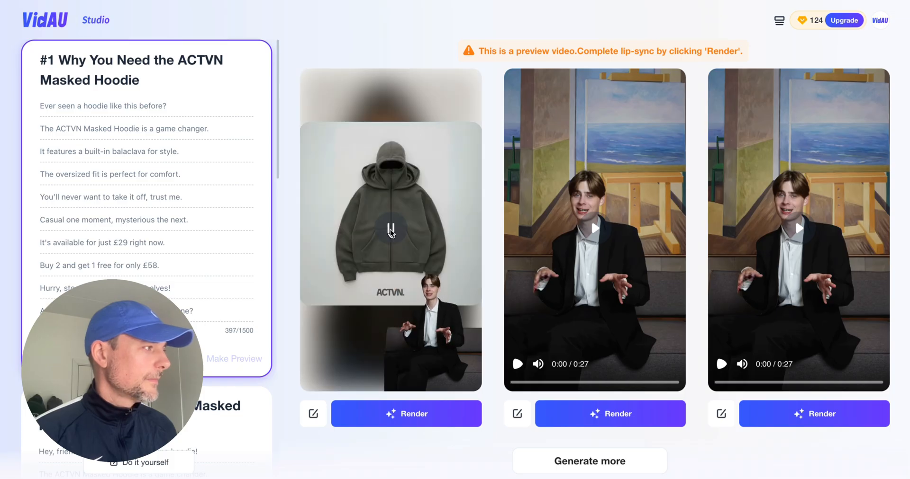
left_click(390, 231)
left_click(565, 254)
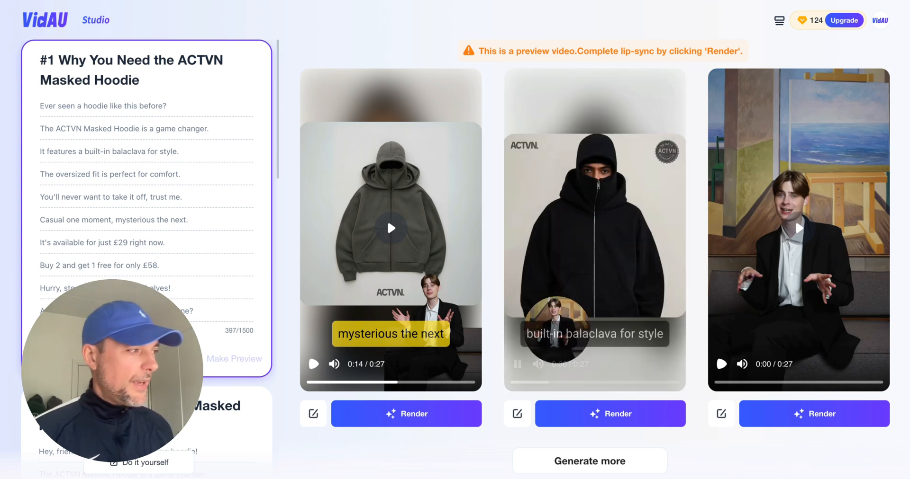
Open a preview video in the editor and examine its script, avatar, image and music tracks on the timeline.
scroll(651, 367, "down", 1)
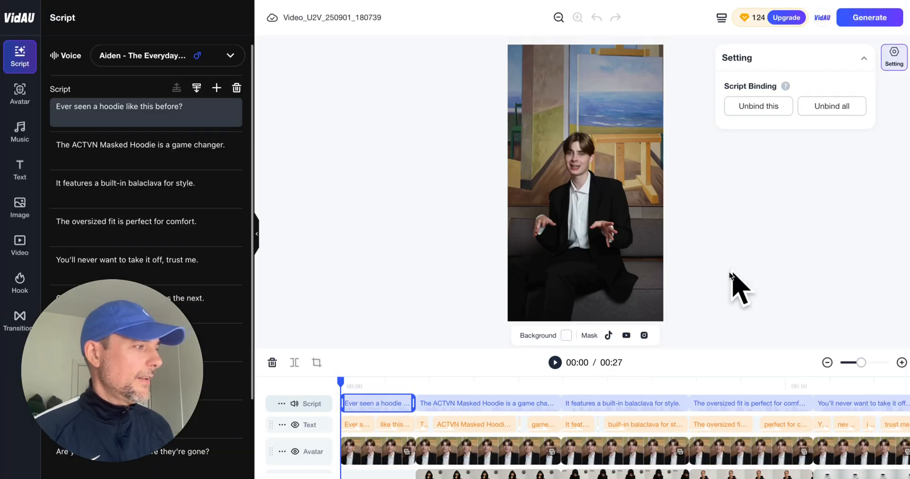
scroll(784, 404, "right", 2)
scroll(783, 404, "down", 3)
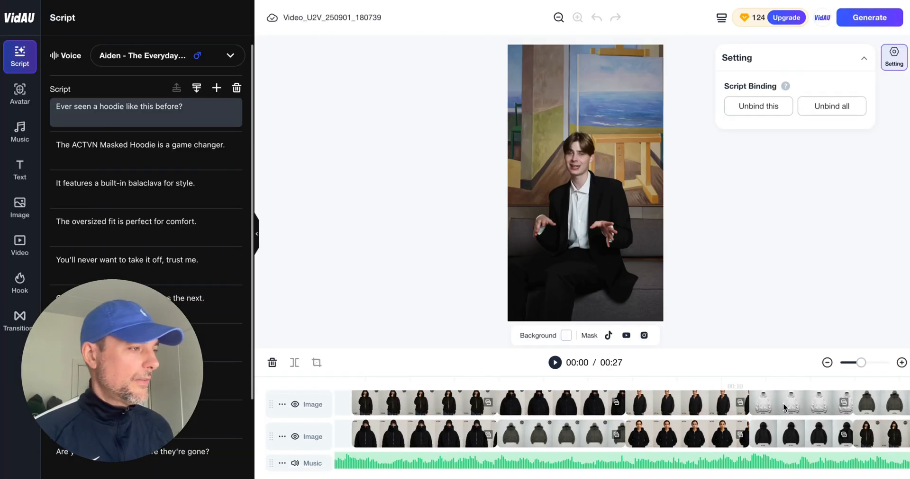
Finish checking the timeline tracks, return to the previews, and render the middle preview video, accepting the credit charge.
scroll(783, 402, "up", 3)
scroll(783, 403, "right", 1)
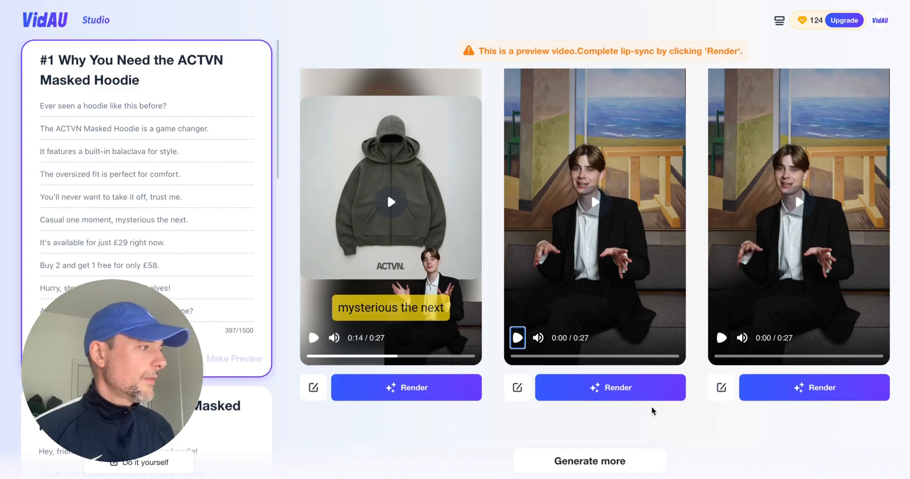
left_click(637, 390)
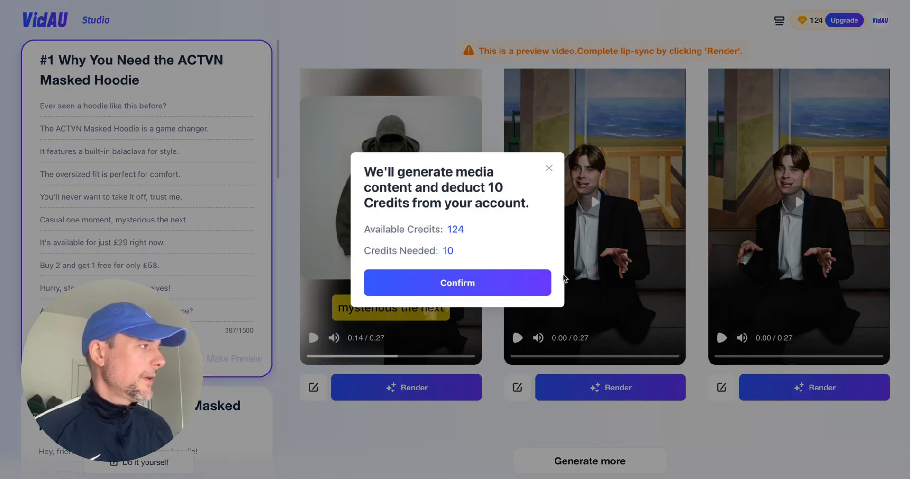
left_click(506, 283)
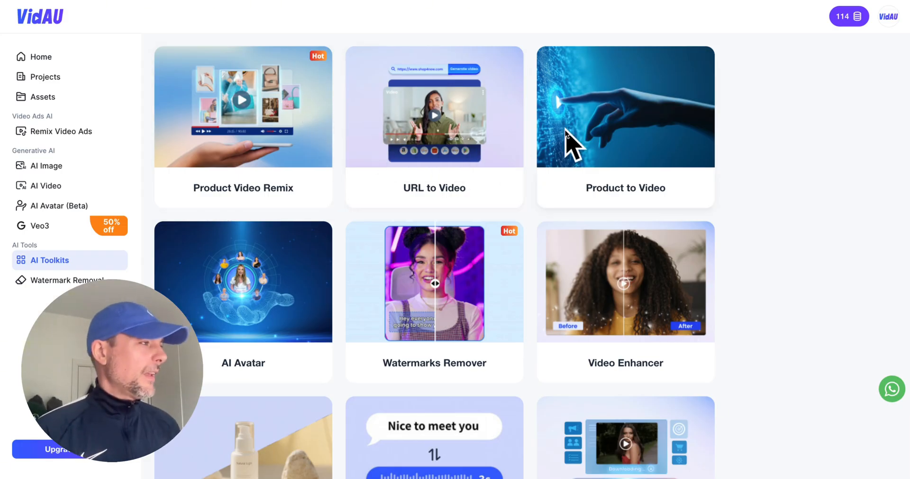
Look through the full AI Toolkits catalogue, from Product Video Remix and Watermarks Remover through Image to Video and Veo3.
scroll(653, 129, "down", 3)
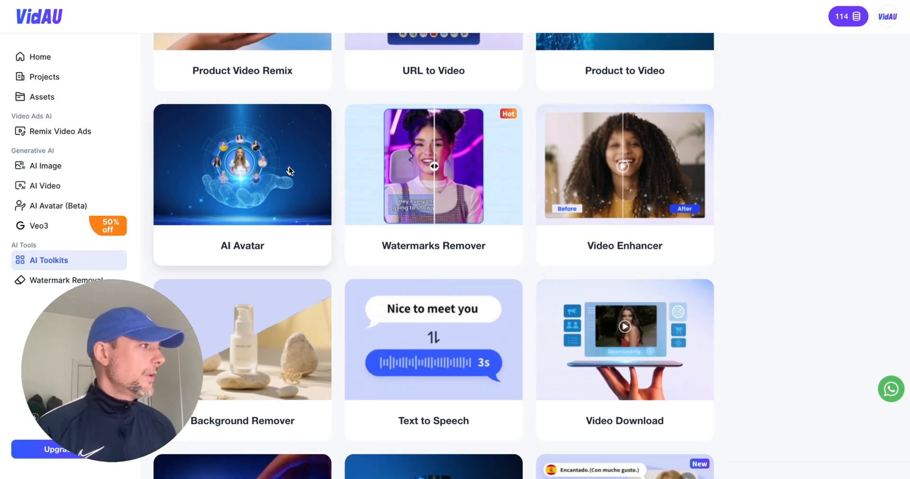
scroll(632, 209, "down", 1)
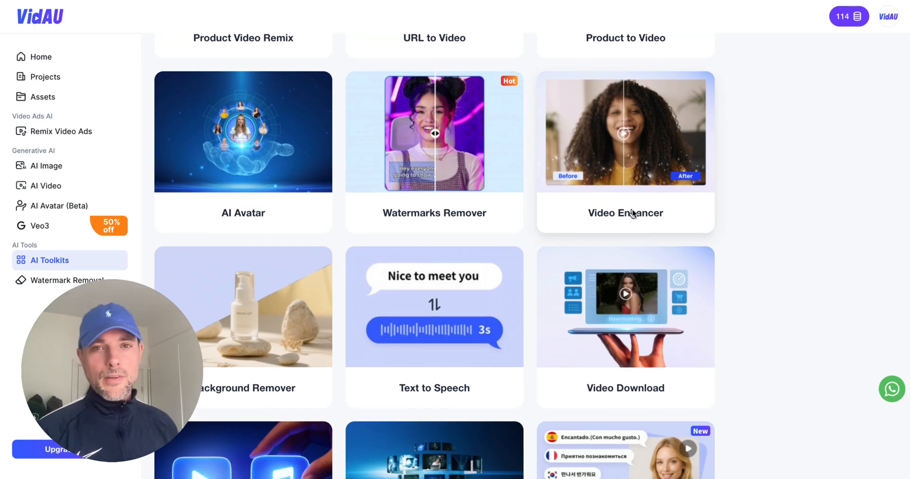
scroll(653, 214, "down", 2)
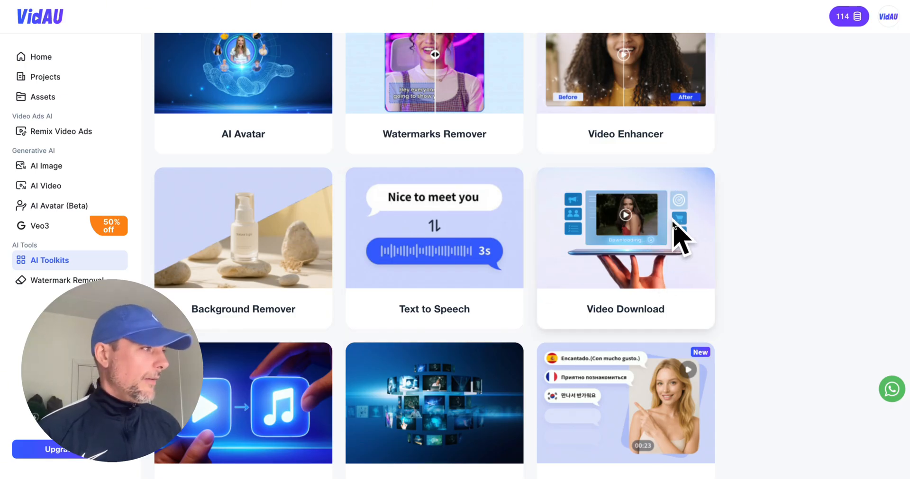
scroll(672, 222, "down", 6)
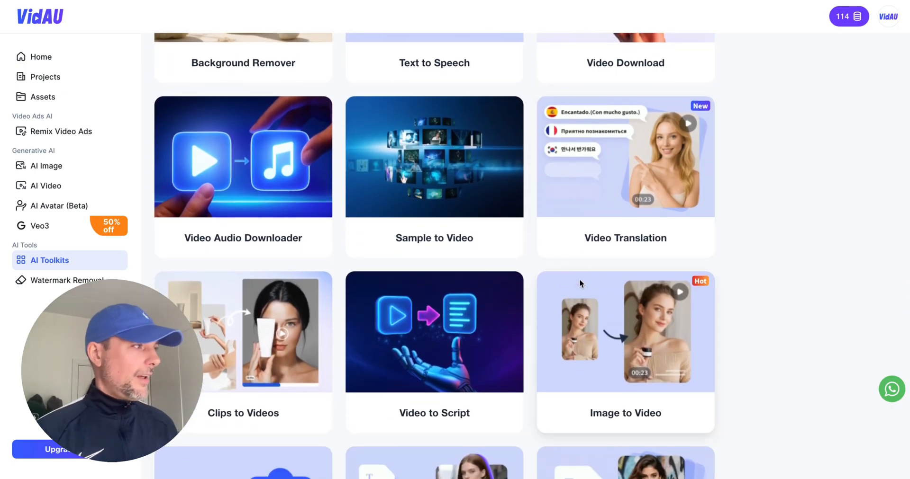
scroll(619, 240, "down", 3)
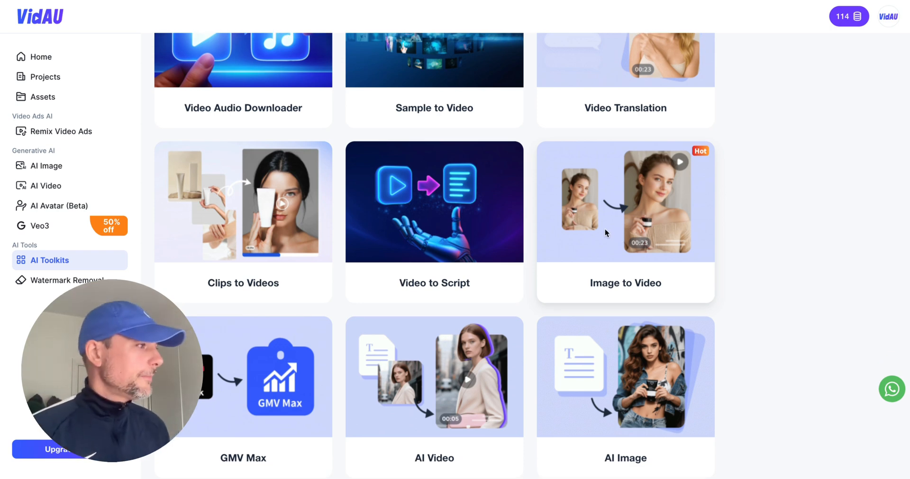
scroll(604, 228, "down", 1)
scroll(610, 214, "down", 2)
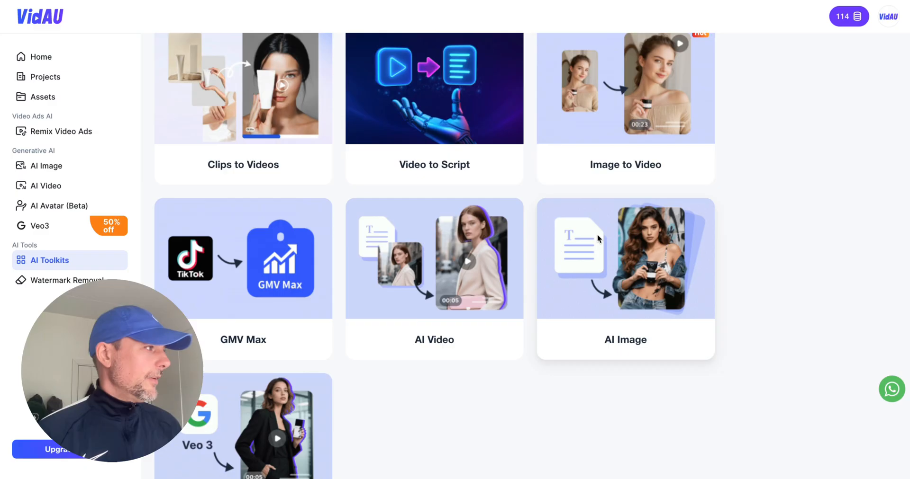
scroll(598, 238, "down", 2)
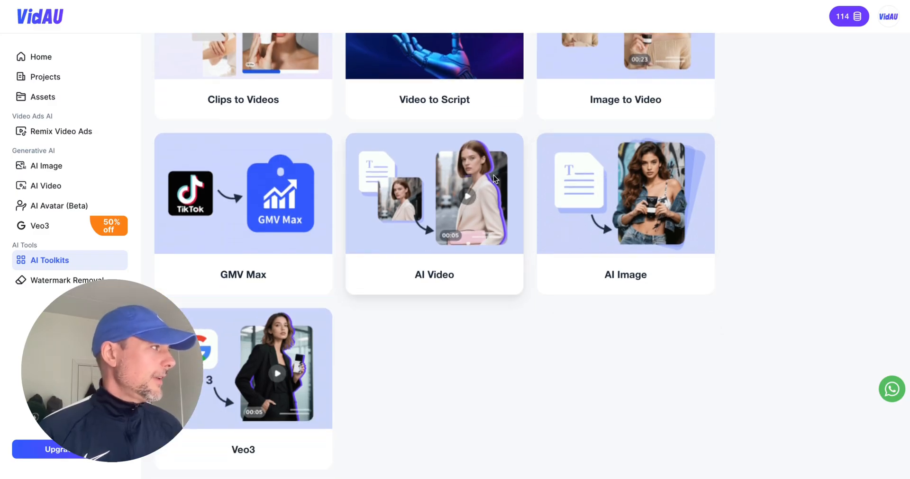
scroll(490, 176, "up", 10)
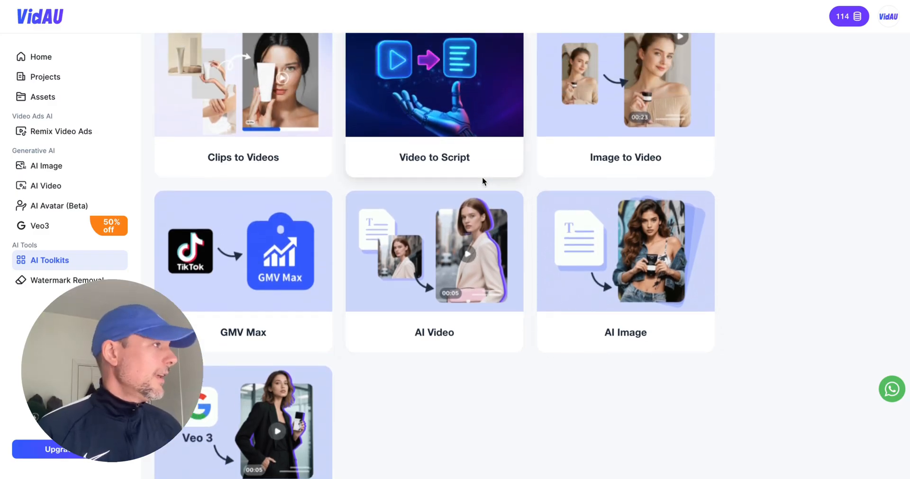
scroll(482, 178, "up", 8)
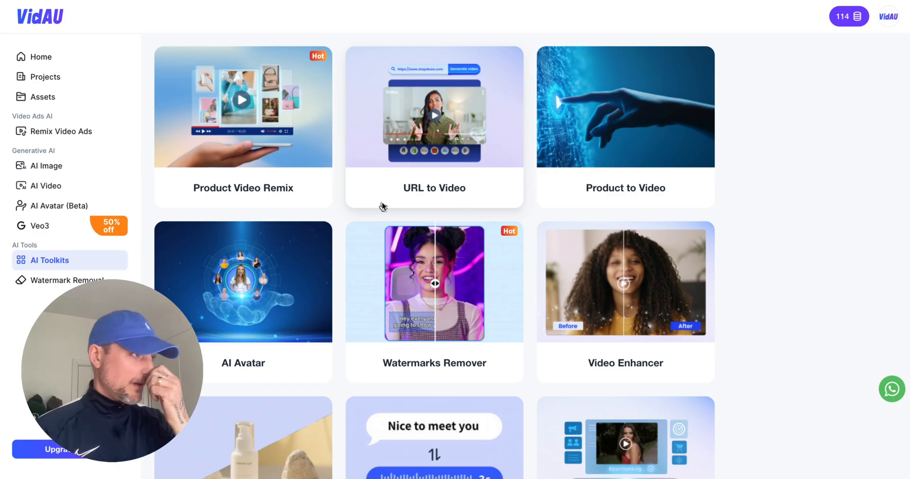
Open the finished masked hoodie ad from the saved projects and watch it through to the end.
left_click(93, 76)
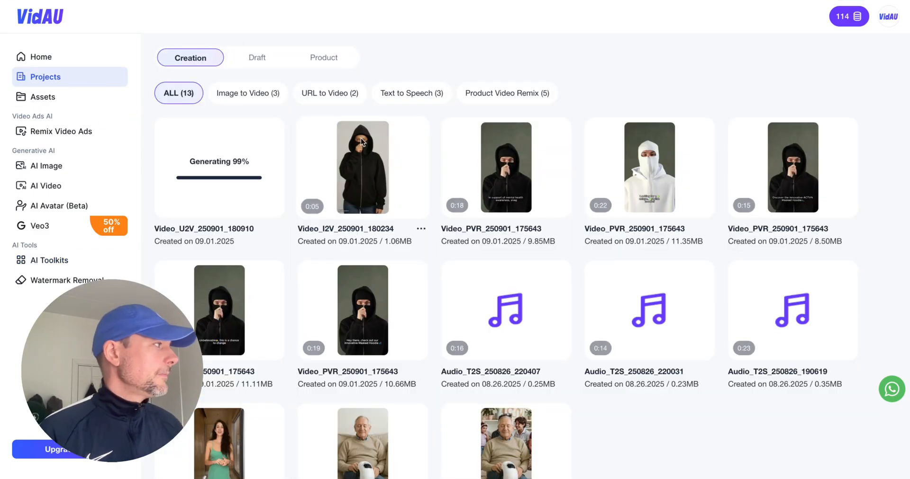
left_click(360, 138)
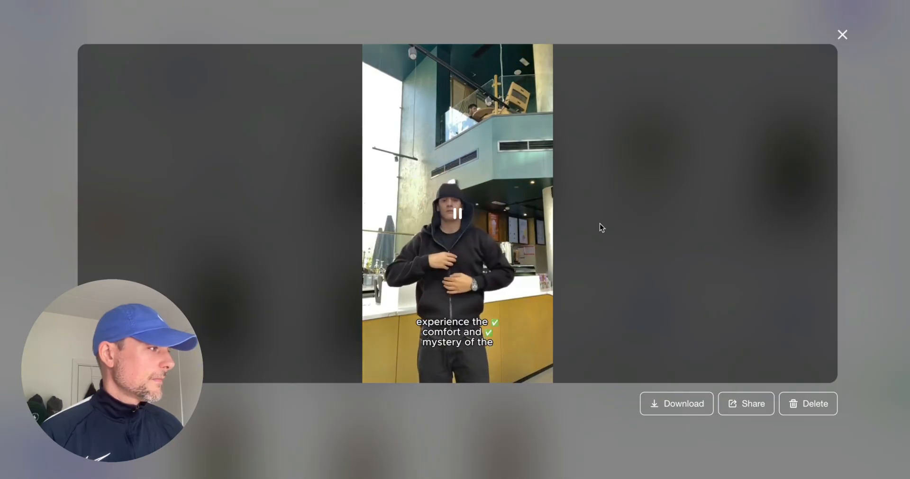
mouse_move(607, 219)
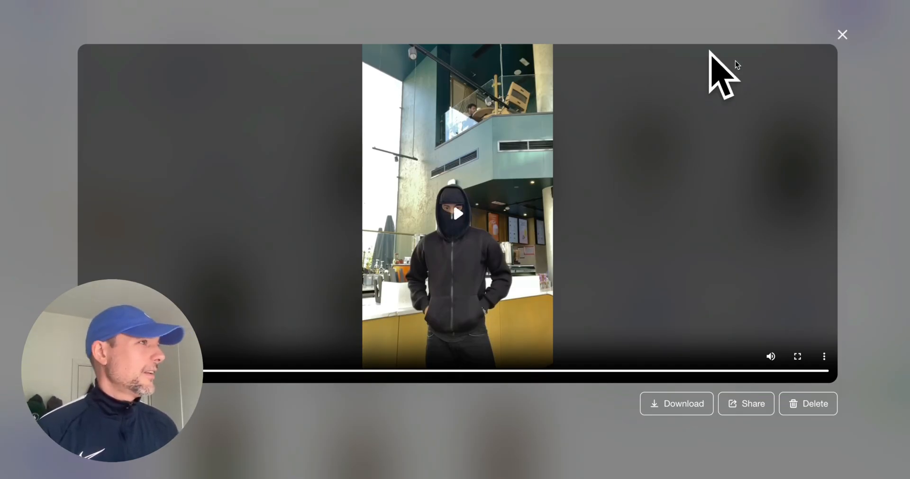
Return to the home page and look over its Video Ads AI and Video & Image AI tools.
left_click(298, 0)
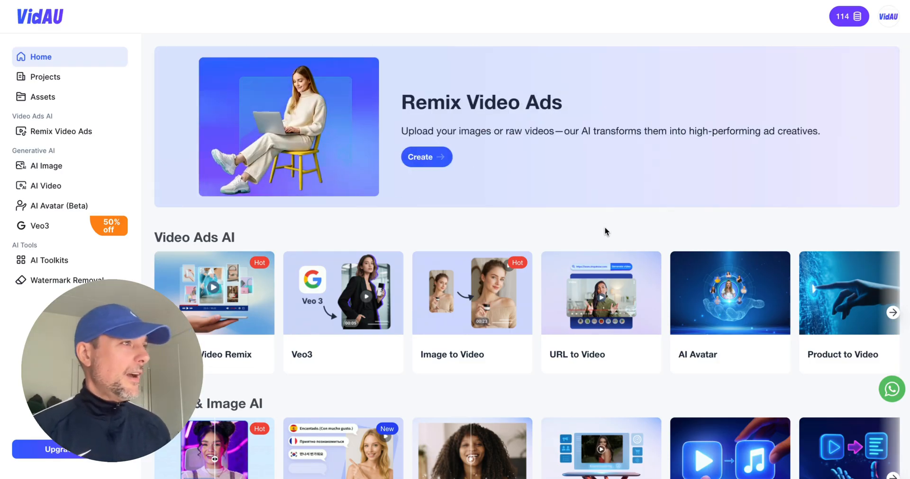
scroll(604, 227, "down", 2)
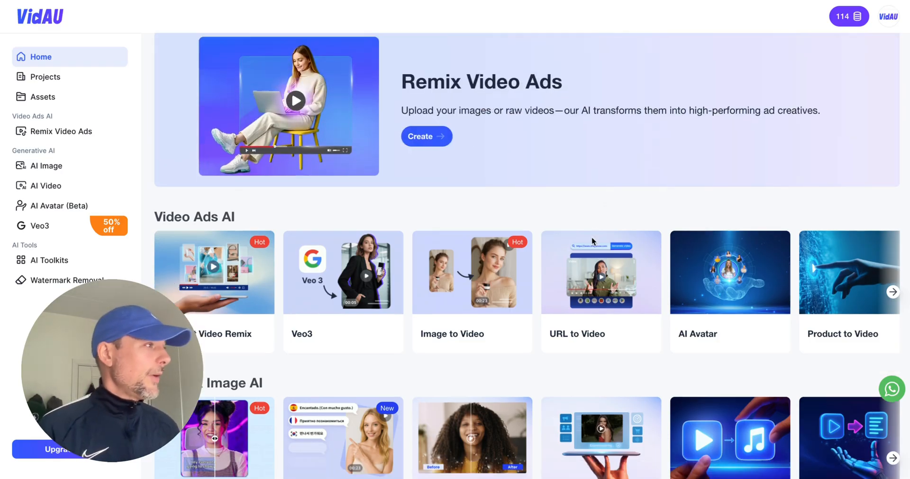
scroll(592, 240, "down", 1)
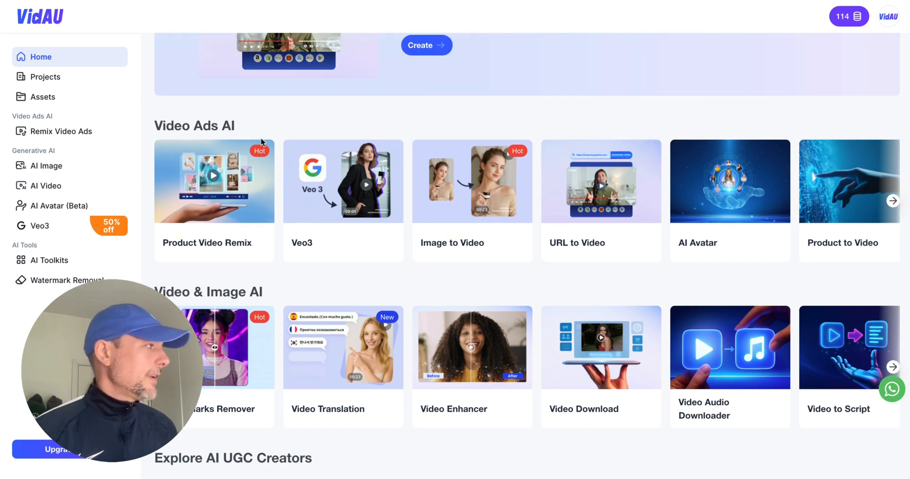